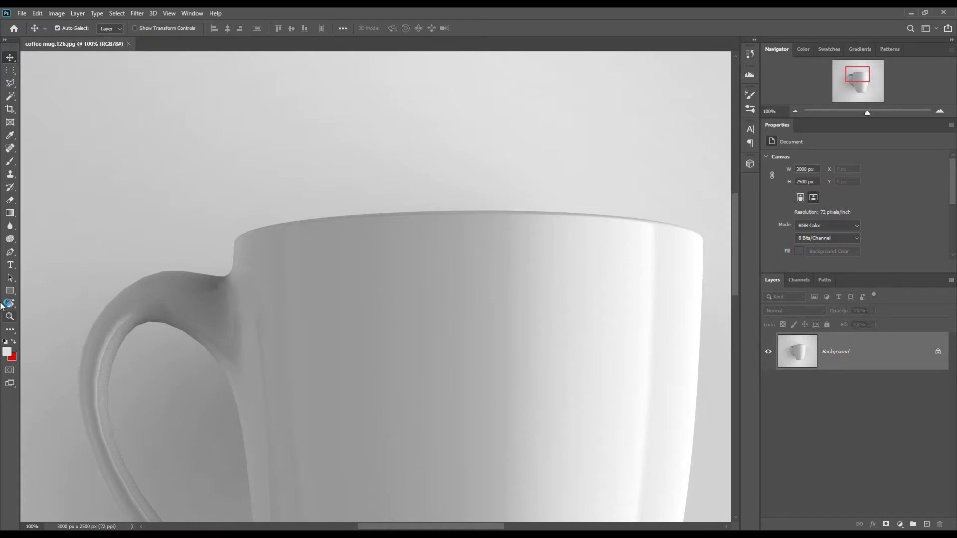
- Start a Pen tool shape outline at the rim's handle-side corner, tracing down the body and onto the top of the handle
{"action": "left_click", "coordinate": [10, 252]}
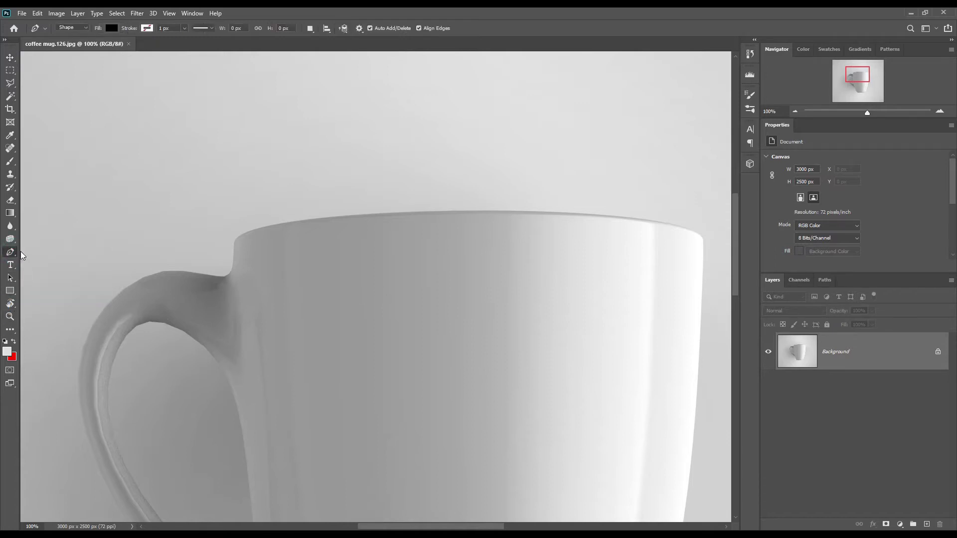
{"action": "right_click", "coordinate": [5, 256]}
{"action": "left_click", "coordinate": [38, 254]}
{"action": "key", "text": "ctrl+plus"}
{"action": "key", "text": "ctrl+plus"}
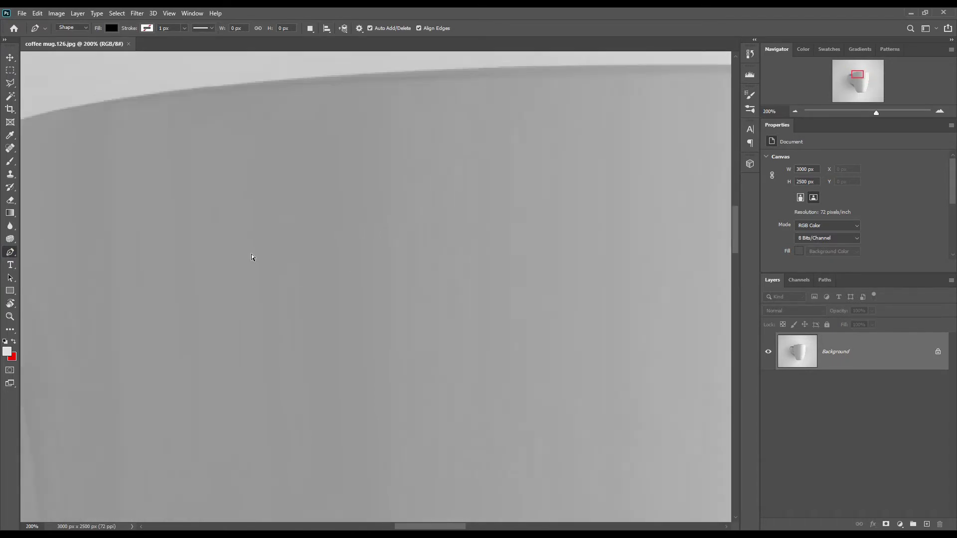
{"action": "left_click_drag", "start_coordinate": [195, 229], "coordinate": [539, 414]}
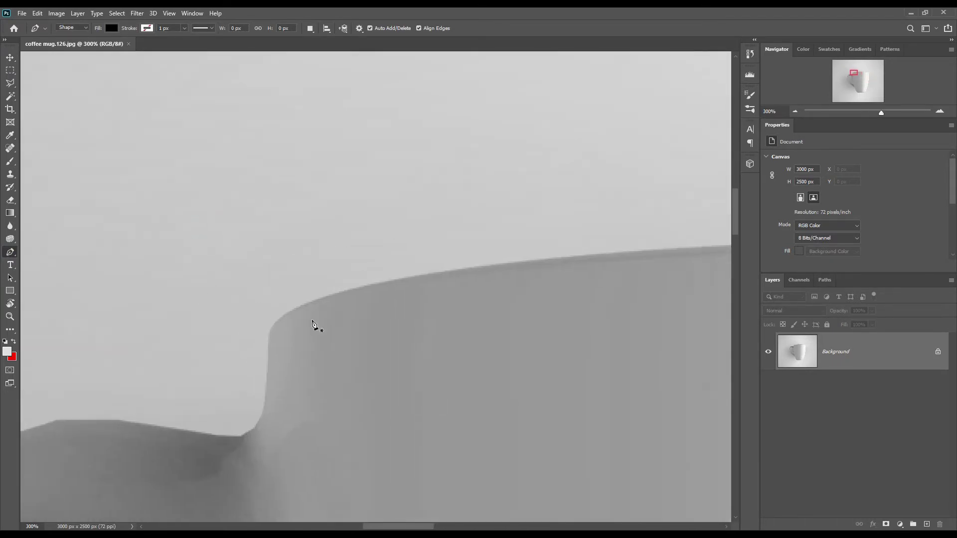
{"action": "left_click", "coordinate": [288, 313]}
{"action": "left_click", "coordinate": [267, 347]}
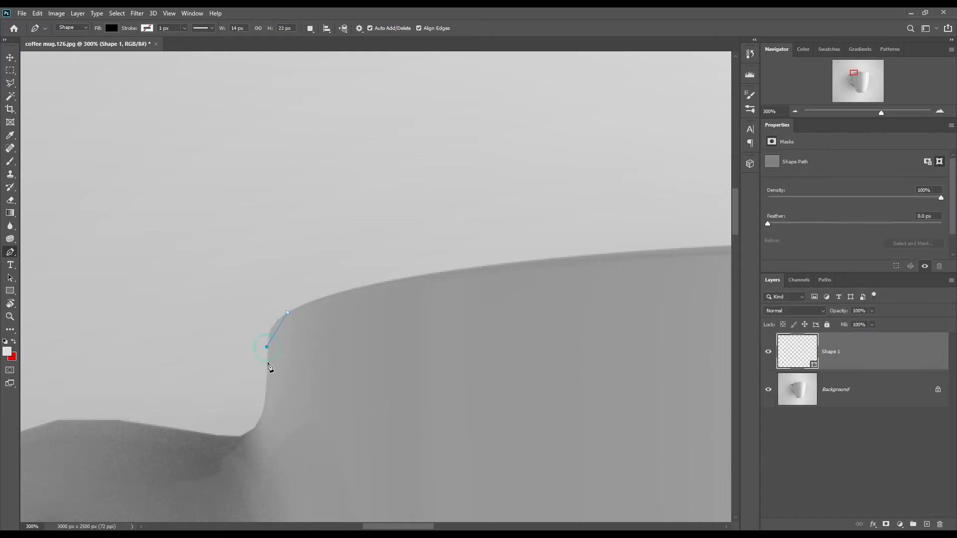
{"action": "left_click", "coordinate": [264, 405]}
{"action": "left_click_drag", "start_coordinate": [229, 449], "coordinate": [505, 446]}
{"action": "left_click", "coordinate": [509, 431]}
{"action": "left_click", "coordinate": [396, 417]}
{"action": "left_click", "coordinate": [322, 422]}
- Continue the pen outline around the outer edge of the handle and down the mug's side to its base
{"action": "left_click_drag", "start_coordinate": [321, 430], "coordinate": [335, 300]}
{"action": "left_click", "coordinate": [198, 374]}
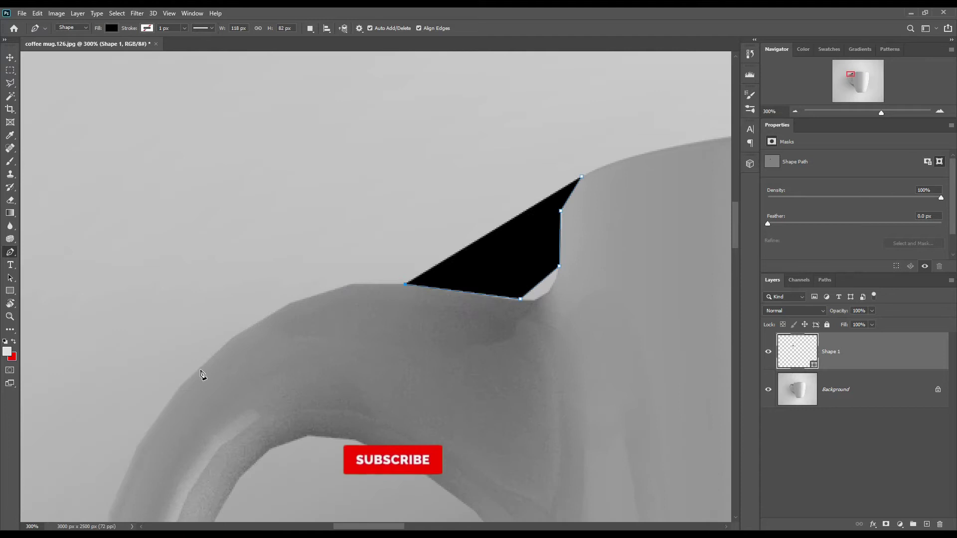
{"action": "left_click_drag", "start_coordinate": [203, 378], "coordinate": [268, 231]}
{"action": "left_click_drag", "start_coordinate": [499, 474], "coordinate": [164, 55]}
{"action": "left_click", "coordinate": [387, 301]}
{"action": "left_click_drag", "start_coordinate": [588, 503], "coordinate": [413, 387]}
{"action": "left_click", "coordinate": [225, 183]}
{"action": "left_click", "coordinate": [329, 253]}
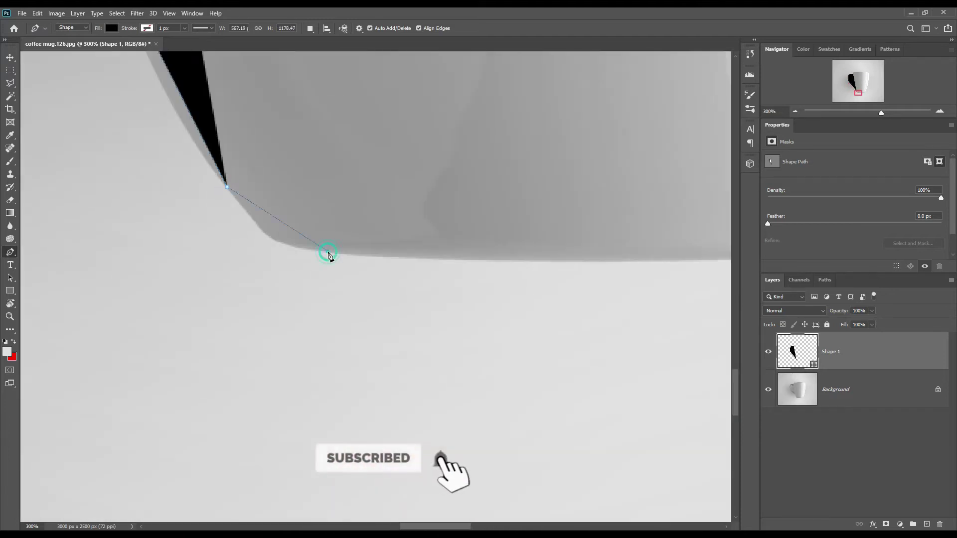
- Trace the mug's base and far side up to the rim, closing the outline at its starting point
{"action": "left_click_drag", "start_coordinate": [688, 250], "coordinate": [40, 267]}
{"action": "left_click", "coordinate": [292, 271]}
{"action": "left_click", "coordinate": [385, 216]}
{"action": "left_click_drag", "start_coordinate": [524, 75], "coordinate": [529, 519]}
{"action": "left_click", "coordinate": [525, 173]}
{"action": "left_click", "coordinate": [565, 327]}
{"action": "left_click", "coordinate": [532, 279]}
{"action": "left_click_drag", "start_coordinate": [60, 249], "coordinate": [698, 339]}
{"action": "left_click", "coordinate": [190, 435]}
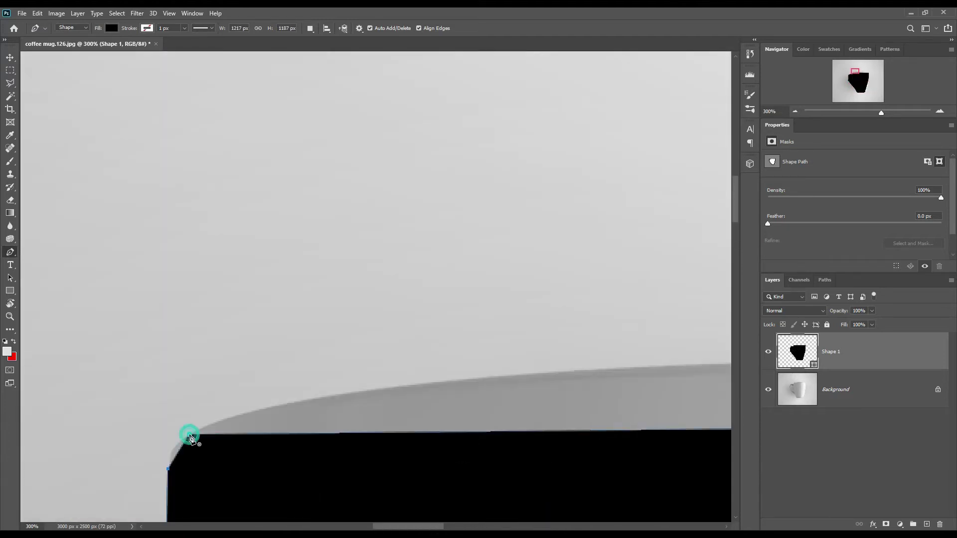
- Set the mug outline shape's opacity to 0% so the photo can be used as a tracing guide
{"action": "key", "text": "ctrl+minus"}
{"action": "key", "text": "ctrl+minus"}
{"action": "key", "text": "ctrl+minus"}
{"action": "key", "text": "0"}
{"action": "key", "text": "0"}
{"action": "key", "text": "ctrl+plus"}
- Bend the outline's top segment upward to follow the mug's curved rim using the Add Anchor Point tool
{"action": "right_click", "coordinate": [11, 252]}
{"action": "left_click", "coordinate": [47, 283]}
{"action": "left_click_drag", "start_coordinate": [348, 260], "coordinate": [348, 238]}
{"action": "left_click_drag", "start_coordinate": [531, 249], "coordinate": [531, 244]}
{"action": "key", "text": "ctrl+plus"}
{"action": "key", "text": "ctrl+plus"}
- Add and adjust anchor points so the outline follows the side of the mug opposite the handle down to the base corner
{"action": "left_click_drag", "start_coordinate": [688, 269], "coordinate": [23, 251]}
{"action": "left_click_drag", "start_coordinate": [259, 253], "coordinate": [269, 249]}
{"action": "left_click_drag", "start_coordinate": [394, 417], "coordinate": [435, 169]}
{"action": "left_click_drag", "start_coordinate": [293, 195], "coordinate": [300, 195]}
{"action": "left_click_drag", "start_coordinate": [260, 499], "coordinate": [389, 65]}
{"action": "left_click_drag", "start_coordinate": [200, 419], "coordinate": [260, 426]}
{"action": "left_click_drag", "start_coordinate": [322, 167], "coordinate": [327, 167]}
{"action": "left_click_drag", "start_coordinate": [279, 449], "coordinate": [457, 128]}
{"action": "left_click_drag", "start_coordinate": [372, 261], "coordinate": [378, 259]}
- Curve the outline along the mug's bottom edge and round its base corners with added anchor points
{"action": "left_click_drag", "start_coordinate": [378, 259], "coordinate": [482, 121]}
{"action": "left_click_drag", "start_coordinate": [367, 270], "coordinate": [369, 288]}
{"action": "scroll", "coordinate": [336, 291], "scroll_direction": "left", "scroll_amount": 4}
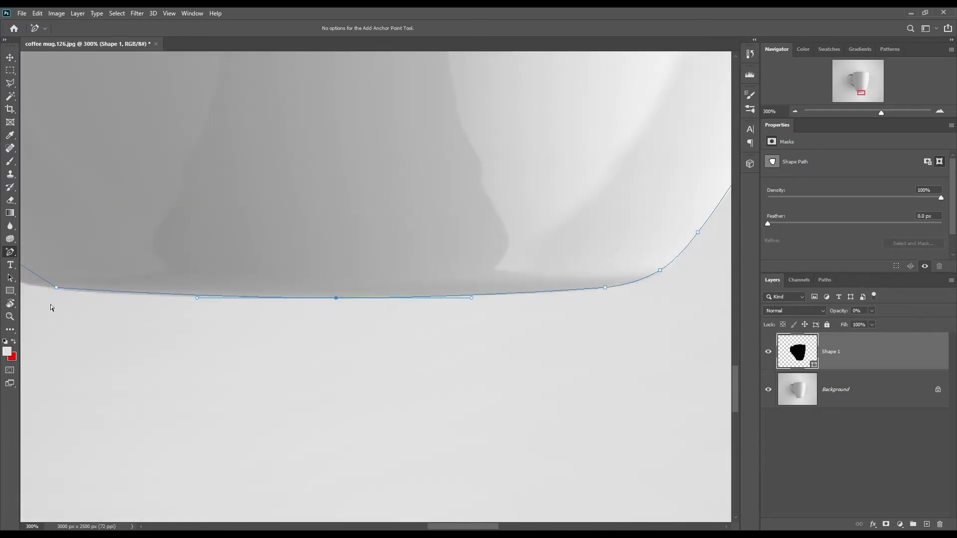
{"action": "left_click", "coordinate": [605, 289]}
{"action": "left_click_drag", "start_coordinate": [40, 275], "coordinate": [397, 319]}
{"action": "left_click_drag", "start_coordinate": [348, 292], "coordinate": [360, 288]}
- Refine the outline along the handle-side lower body and the underside where the handle joins
{"action": "left_click_drag", "start_coordinate": [408, 204], "coordinate": [474, 391]}
{"action": "left_click", "coordinate": [335, 315]}
{"action": "left_click_drag", "start_coordinate": [336, 314], "coordinate": [346, 357]}
{"action": "left_click_drag", "start_coordinate": [283, 66], "coordinate": [427, 349]}
{"action": "left_click", "coordinate": [325, 361]}
{"action": "left_click_drag", "start_coordinate": [325, 362], "coordinate": [339, 318]}
{"action": "left_click", "coordinate": [239, 235]}
- Bend the outline segments to follow the outer curve of the mug's handle
{"action": "left_click_drag", "start_coordinate": [170, 119], "coordinate": [527, 435]}
{"action": "left_click_drag", "start_coordinate": [323, 241], "coordinate": [291, 291]}
{"action": "left_click_drag", "start_coordinate": [374, 380], "coordinate": [370, 384]}
{"action": "left_click_drag", "start_coordinate": [729, 514], "coordinate": [669, 462]}
{"action": "left_click_drag", "start_coordinate": [170, 75], "coordinate": [440, 514]}
{"action": "left_click", "coordinate": [422, 301]}
{"action": "left_click_drag", "start_coordinate": [422, 302], "coordinate": [340, 285]}
{"action": "left_click_drag", "start_coordinate": [352, 151], "coordinate": [346, 151]}
{"action": "left_click_drag", "start_coordinate": [534, 141], "coordinate": [369, 403]}
- Fit the outline to the top of the handle, its joint with the body and the nearby rim corner
{"action": "left_click", "coordinate": [382, 285]}
{"action": "left_click_drag", "start_coordinate": [382, 285], "coordinate": [380, 259]}
{"action": "left_click", "coordinate": [430, 244]}
{"action": "left_click", "coordinate": [584, 257]}
{"action": "left_click", "coordinate": [626, 253]}
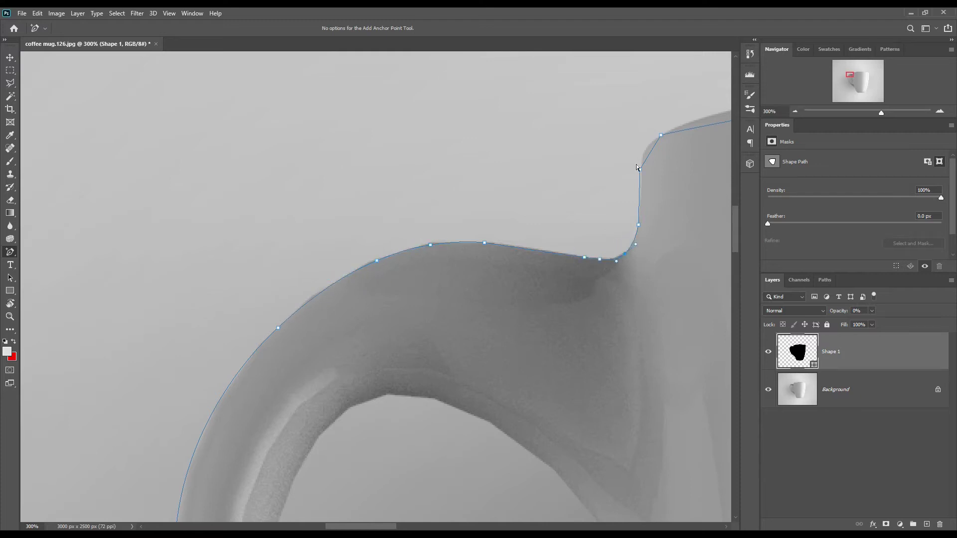
{"action": "left_click_drag", "start_coordinate": [652, 152], "coordinate": [329, 251]}
{"action": "left_click_drag", "start_coordinate": [472, 189], "coordinate": [472, 178]}
{"action": "left_click_drag", "start_coordinate": [387, 199], "coordinate": [386, 193]}
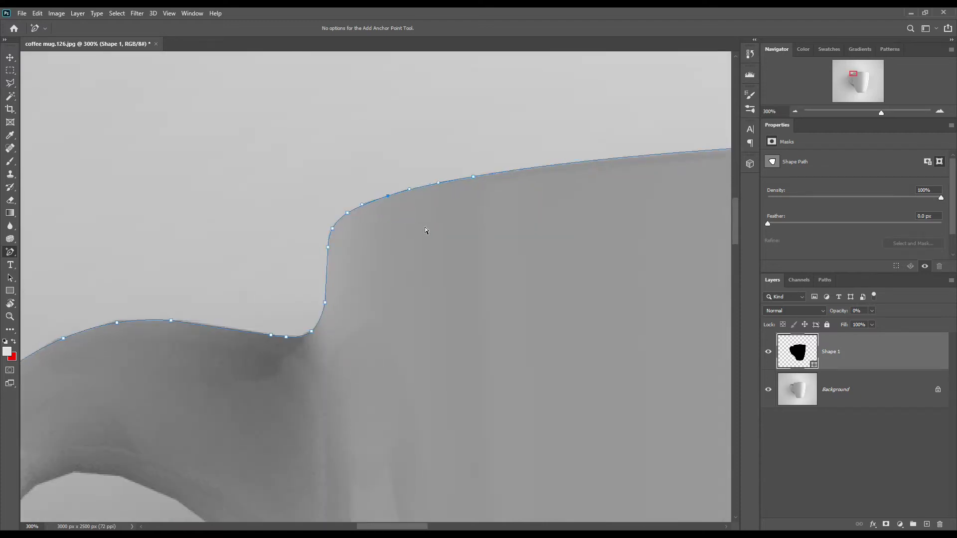
- Draw a second closed Pen tool shape around the opening inside the mug's handle
{"action": "key", "text": "ctrl+0"}
{"action": "key", "text": "ctrl+plus"}
{"action": "key", "text": "ctrl+plus"}
{"action": "key", "text": "ctrl+plus"}
{"action": "key", "text": "ctrl+plus"}
{"action": "left_click_drag", "start_coordinate": [160, 179], "coordinate": [477, 324]}
{"action": "key", "text": "p"}
{"action": "left_click", "coordinate": [522, 255]}
{"action": "left_click", "coordinate": [326, 264]}
{"action": "left_click_drag", "start_coordinate": [499, 469], "coordinate": [387, 150]}
{"action": "left_click", "coordinate": [386, 292]}
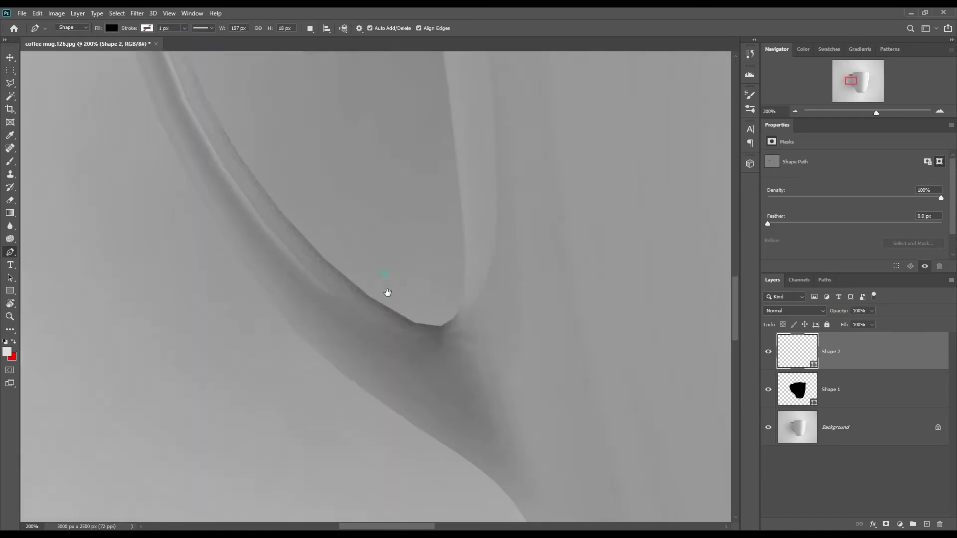
{"action": "left_click", "coordinate": [478, 282]}
{"action": "left_click_drag", "start_coordinate": [567, 352], "coordinate": [569, 337]}
- Set the handle-opening shape's opacity to 0% and curve its upper segments with the Add Anchor Point tool
{"action": "key", "text": "0"}
{"action": "key", "text": "0"}
{"action": "right_click", "coordinate": [10, 253]}
{"action": "left_click", "coordinate": [42, 281]}
{"action": "left_click_drag", "start_coordinate": [354, 255], "coordinate": [409, 179]}
{"action": "left_click", "coordinate": [301, 206]}
{"action": "left_click_drag", "start_coordinate": [490, 353], "coordinate": [524, 345]}
- Add and move anchor points so the path follows the sides and rounded lower end of the handle opening
{"action": "left_click_drag", "start_coordinate": [524, 345], "coordinate": [558, 193]}
{"action": "left_click_drag", "start_coordinate": [387, 284], "coordinate": [327, 306]}
{"action": "left_click_drag", "start_coordinate": [282, 216], "coordinate": [213, 103]}
{"action": "left_click_drag", "start_coordinate": [385, 360], "coordinate": [377, 361]}
{"action": "left_click", "coordinate": [301, 263]}
{"action": "left_click_drag", "start_coordinate": [506, 400], "coordinate": [505, 437]}
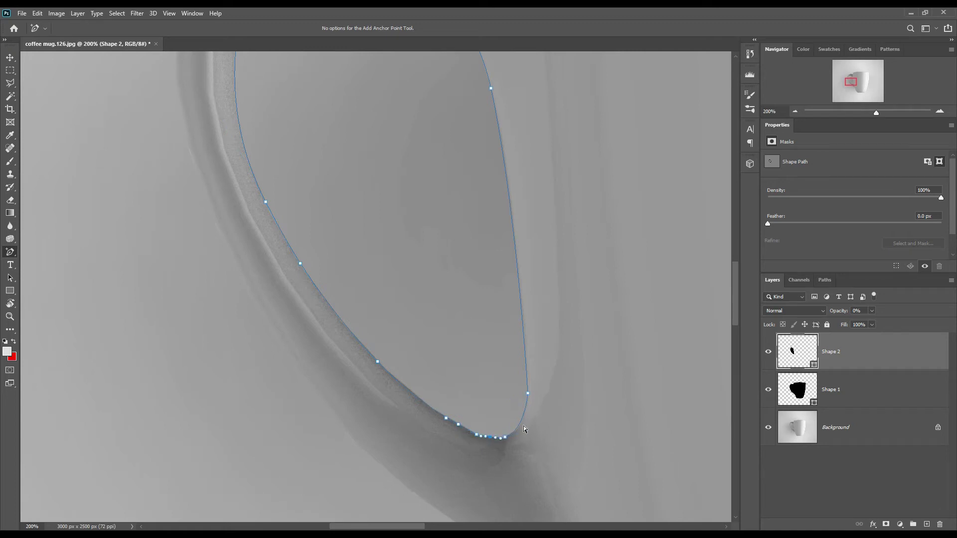
{"action": "key", "text": "ctrl+0"}
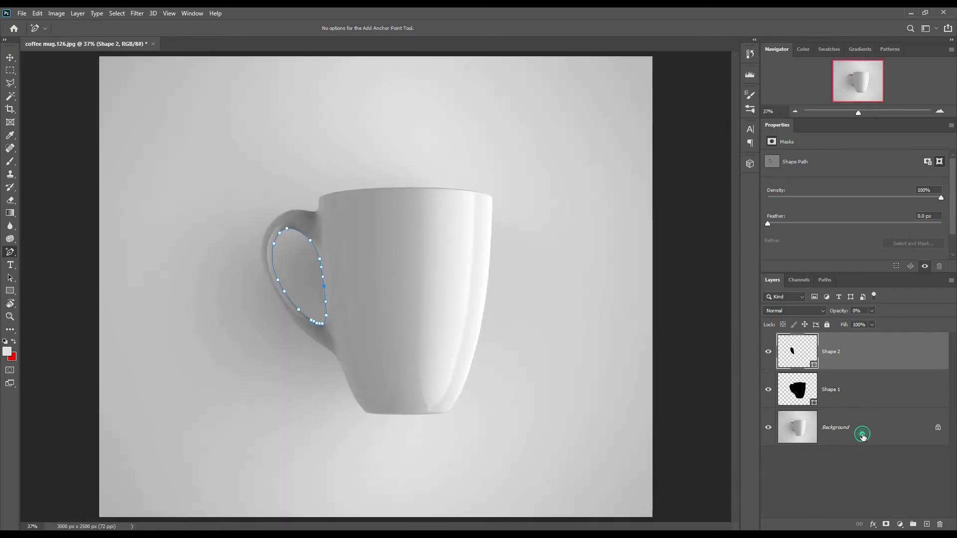
- Group the two outline shape layers and name the group Object ID
{"action": "left_click", "coordinate": [863, 436]}
{"action": "left_click", "coordinate": [859, 389]}
{"action": "left_click", "coordinate": [869, 342], "text": "shift"}
{"action": "left_click_drag", "start_coordinate": [888, 384], "coordinate": [913, 525]}
{"action": "double_click", "coordinate": [804, 341]}
{"action": "type", "text": "C"}
{"action": "type", "text": "bject ID"}
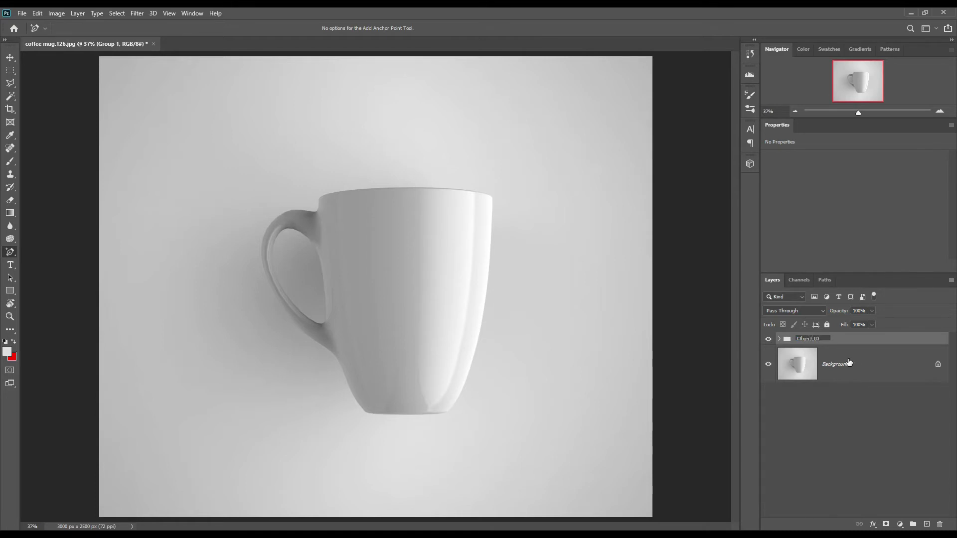
{"action": "key", "text": "Return"}
- Load the mug outline as a selection and add a Solid Color fill layer in #ffc000 above the Background
{"action": "left_click", "coordinate": [850, 362]}
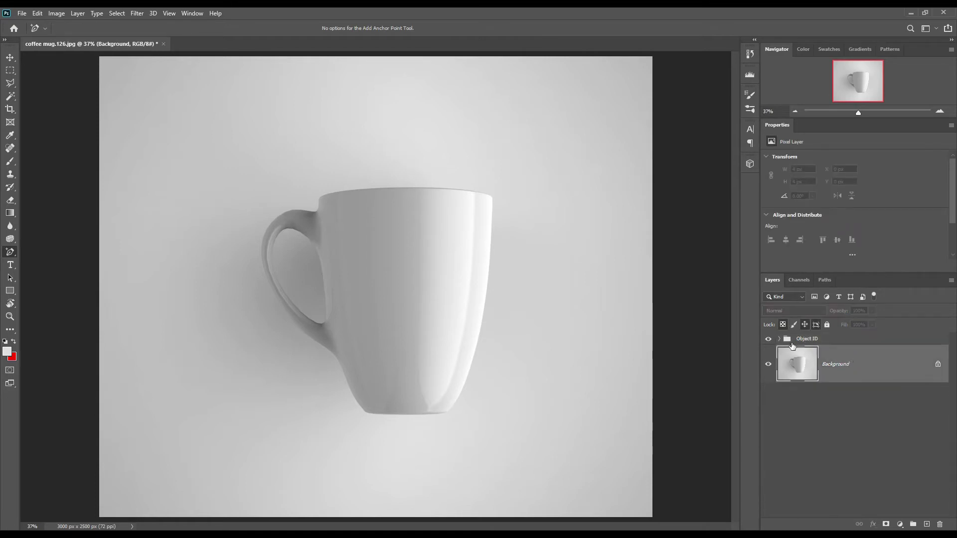
{"action": "left_click", "coordinate": [780, 339]}
{"action": "left_click", "coordinate": [834, 415], "text": "ctrl"}
{"action": "left_click", "coordinate": [780, 339]}
{"action": "left_click", "coordinate": [854, 381]}
{"action": "left_click", "coordinate": [900, 524]}
{"action": "left_click", "coordinate": [906, 351]}
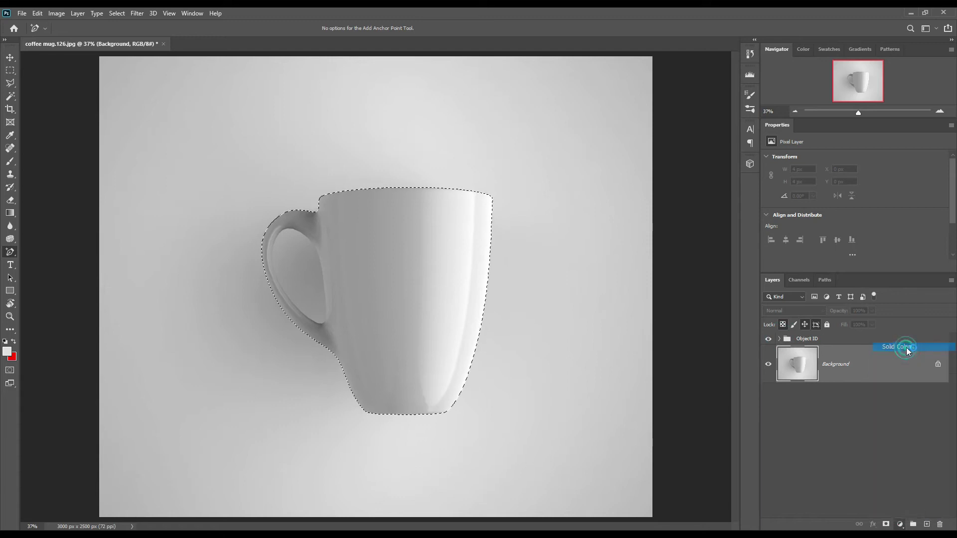
{"action": "left_click_drag", "start_coordinate": [723, 272], "coordinate": [752, 270]}
{"action": "left_click_drag", "start_coordinate": [757, 394], "coordinate": [766, 381]}
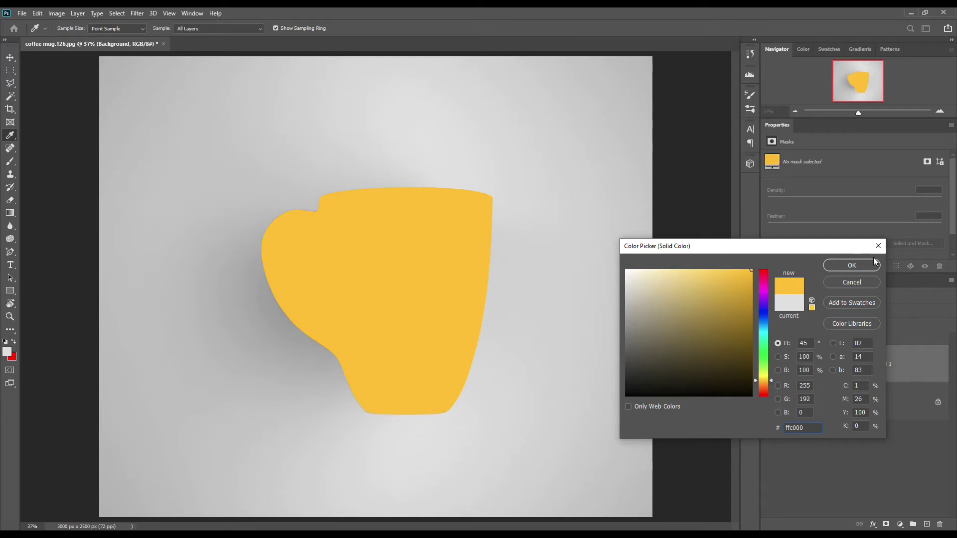
{"action": "left_click", "coordinate": [858, 266]}
- Remove the handle-opening shape's area from the color fill's layer mask and clear the selection
{"action": "left_click", "coordinate": [779, 340]}
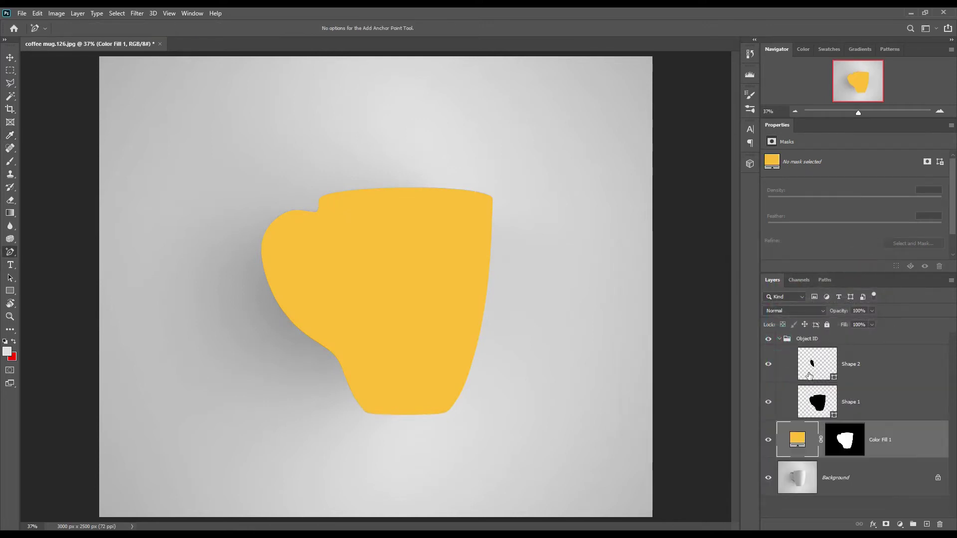
{"action": "left_click", "coordinate": [813, 365], "text": "ctrl"}
{"action": "left_click", "coordinate": [779, 339]}
{"action": "left_click", "coordinate": [839, 366]}
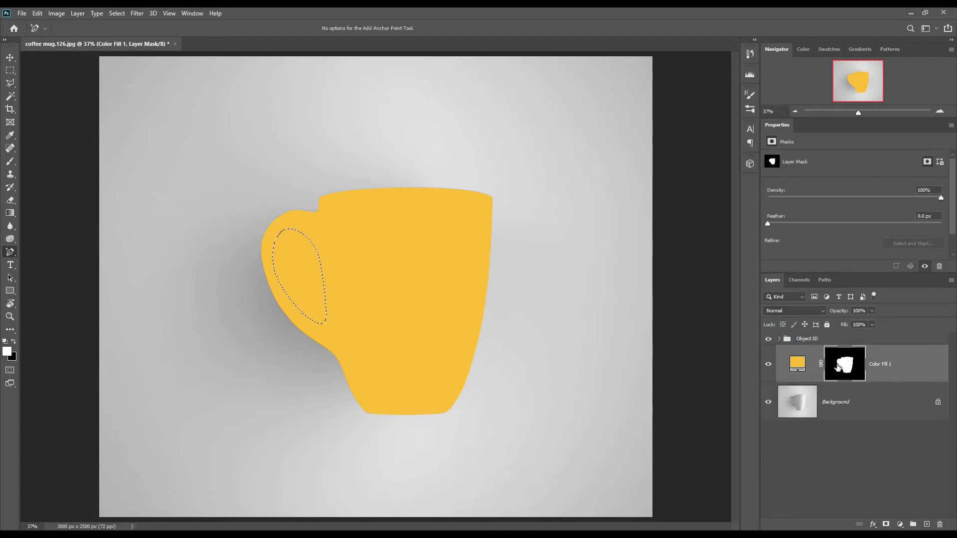
{"action": "key", "text": "Delete"}
{"action": "key", "text": "ctrl+d"}
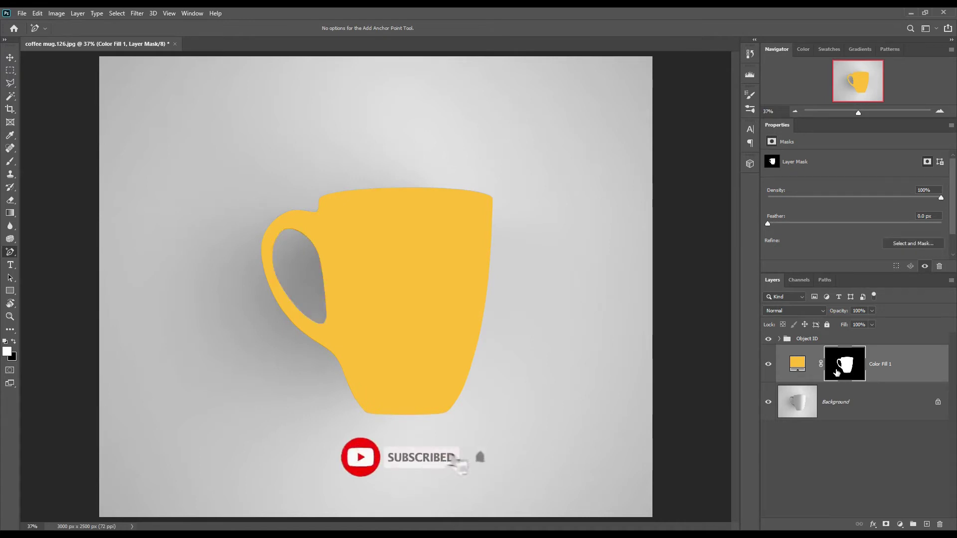
- Draw a white rectangle about 950 x 1201 px over the mug body and convert it to a Smart Object
{"action": "left_click", "coordinate": [9, 294]}
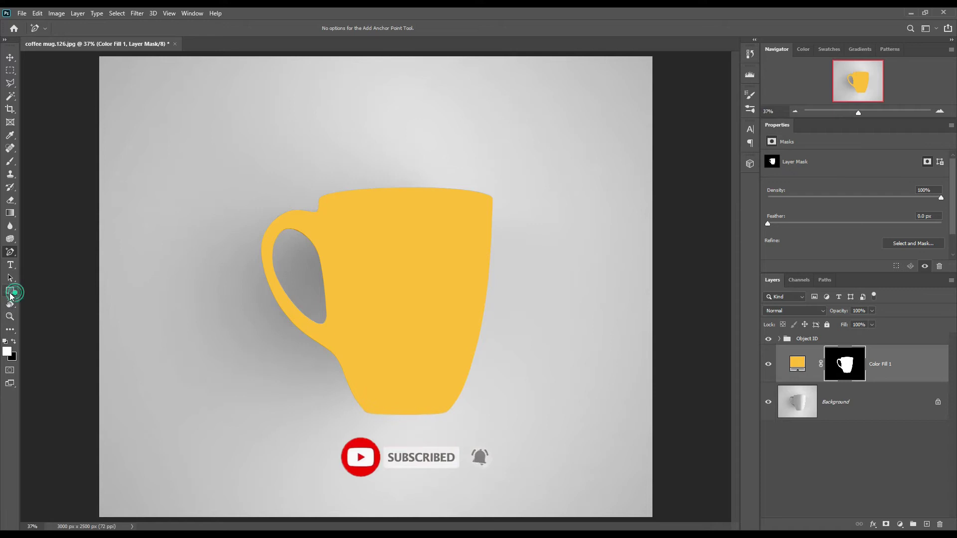
{"action": "left_click_drag", "start_coordinate": [319, 195], "coordinate": [494, 416]}
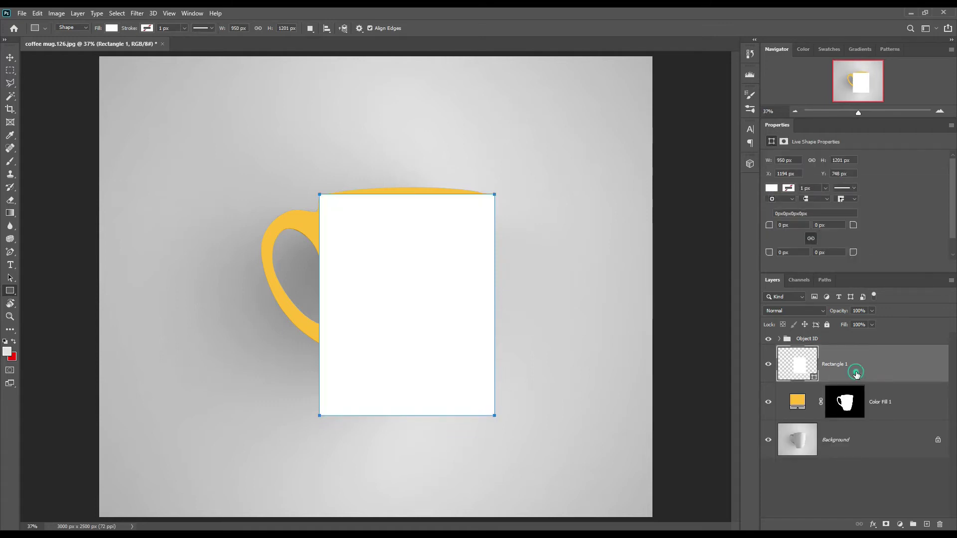
{"action": "right_click", "coordinate": [857, 372]}
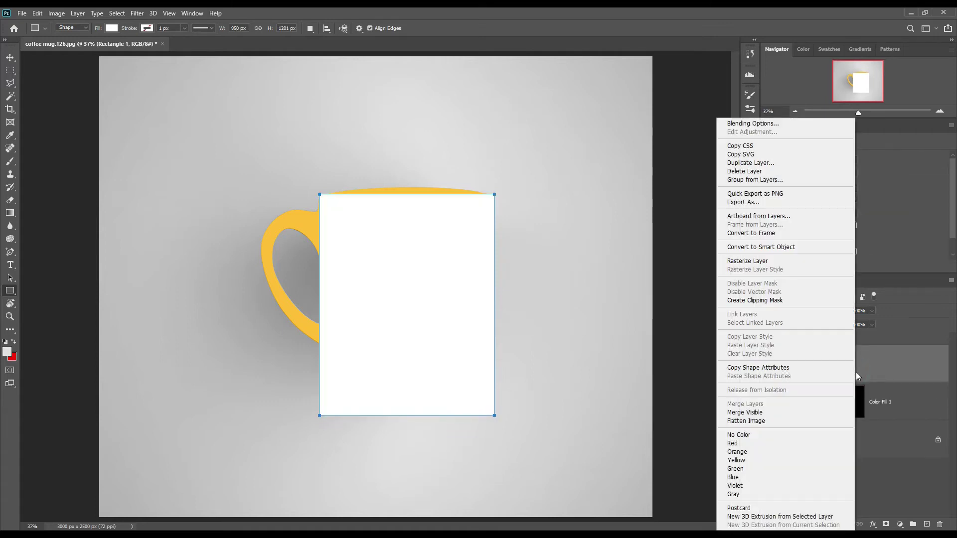
{"action": "left_click", "coordinate": [790, 247]}
- Lower the rectangle's opacity to 56% and warp it with the Bulge style at about 15.8% bend
{"action": "left_click_drag", "start_coordinate": [842, 313], "coordinate": [821, 314]}
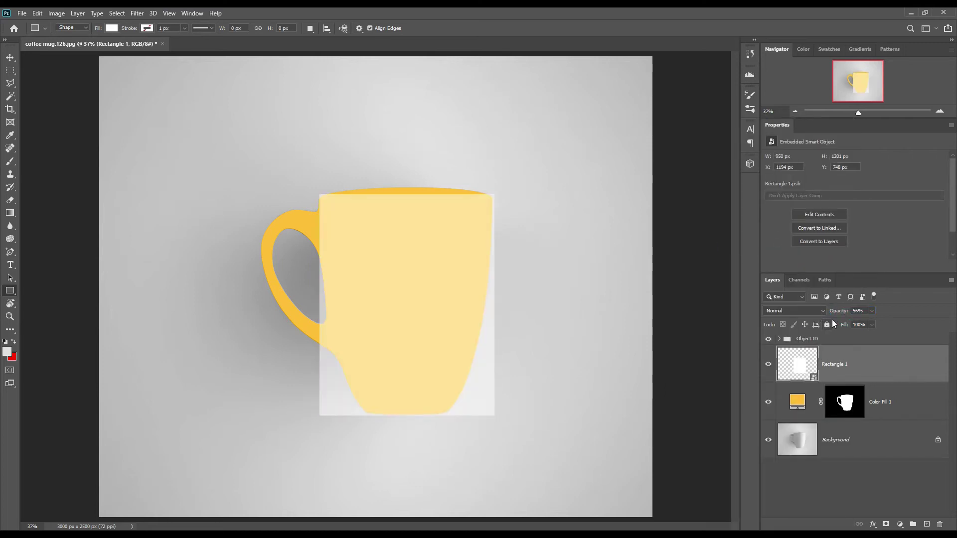
{"action": "key", "text": "ctrl+t"}
{"action": "right_click", "coordinate": [393, 226]}
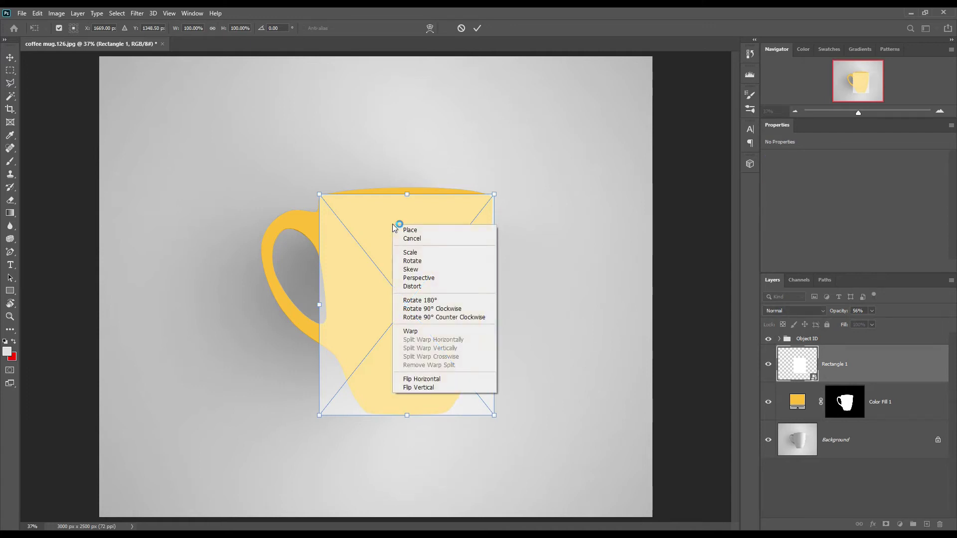
{"action": "left_click", "coordinate": [426, 331]}
{"action": "left_click", "coordinate": [193, 27]}
{"action": "left_click", "coordinate": [192, 27]}
{"action": "left_click", "coordinate": [244, 28]}
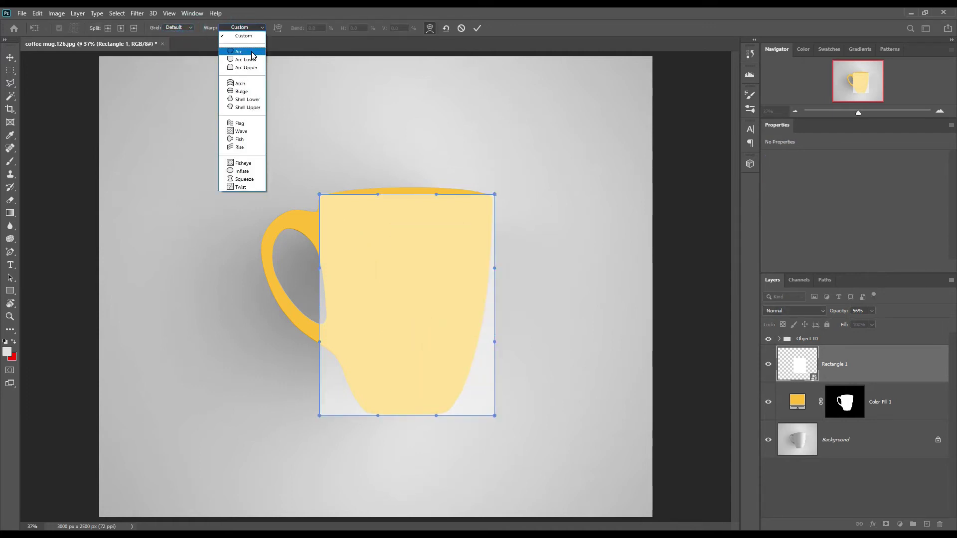
{"action": "left_click", "coordinate": [246, 91]}
{"action": "left_click_drag", "start_coordinate": [407, 160], "coordinate": [404, 186]}
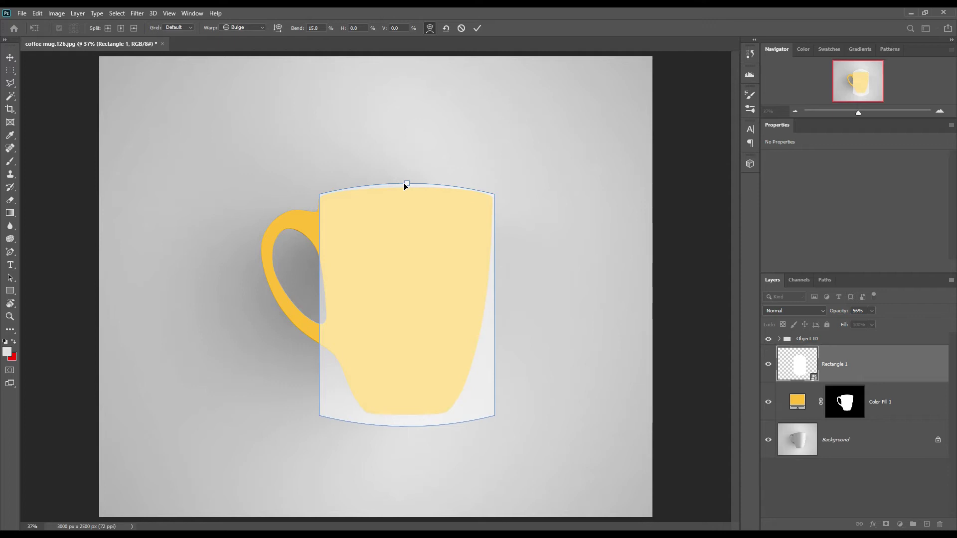
{"action": "key", "text": "Return"}
- Scale the bulged rectangle to about 96.63% height and narrow its bottom edge with a Perspective transform
{"action": "key", "text": "ctrl+t"}
{"action": "left_click_drag", "start_coordinate": [404, 433], "coordinate": [403, 424]}
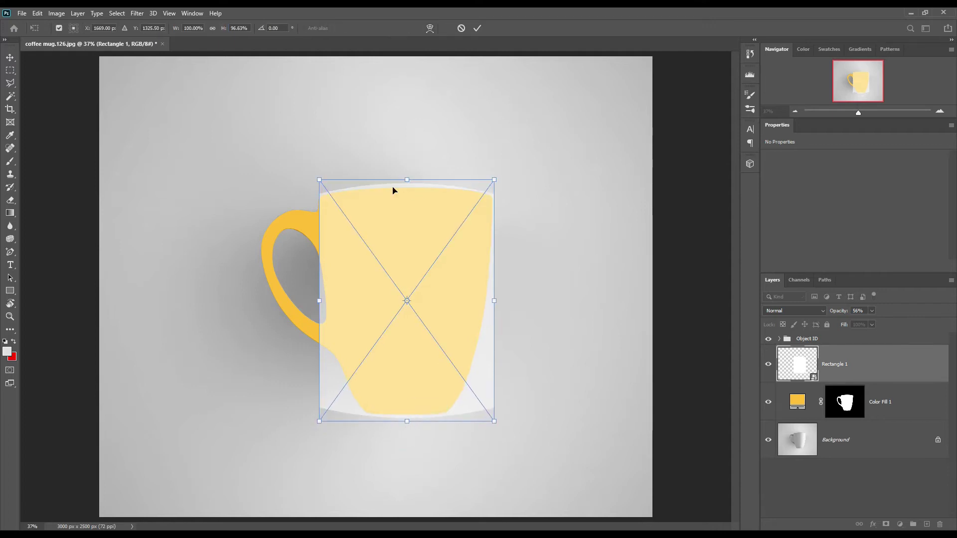
{"action": "right_click", "coordinate": [411, 224]}
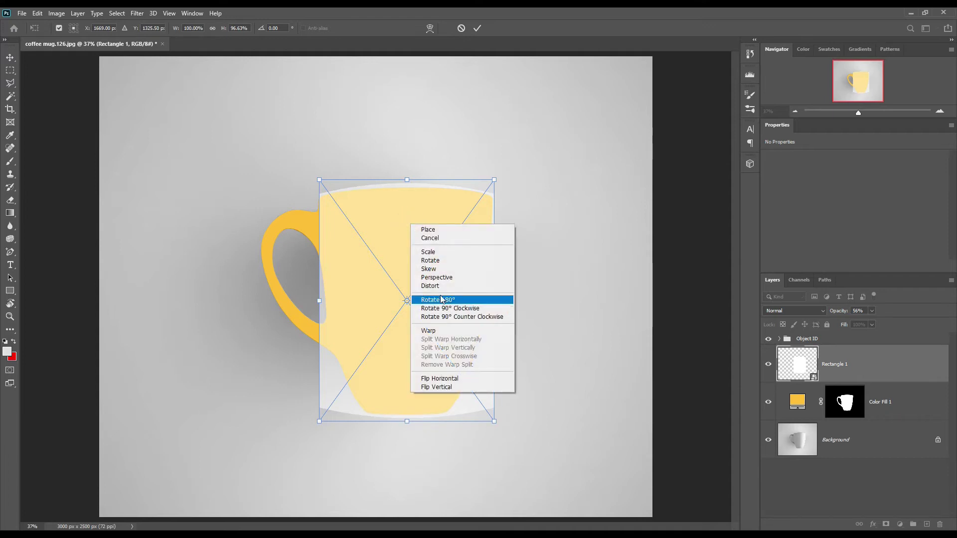
{"action": "left_click", "coordinate": [446, 278]}
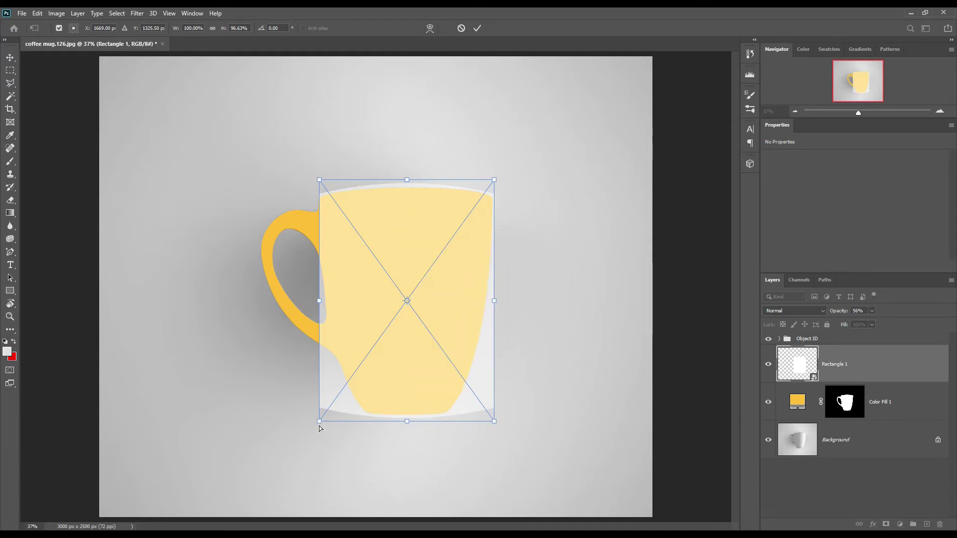
{"action": "left_click_drag", "start_coordinate": [319, 425], "coordinate": [334, 426]}
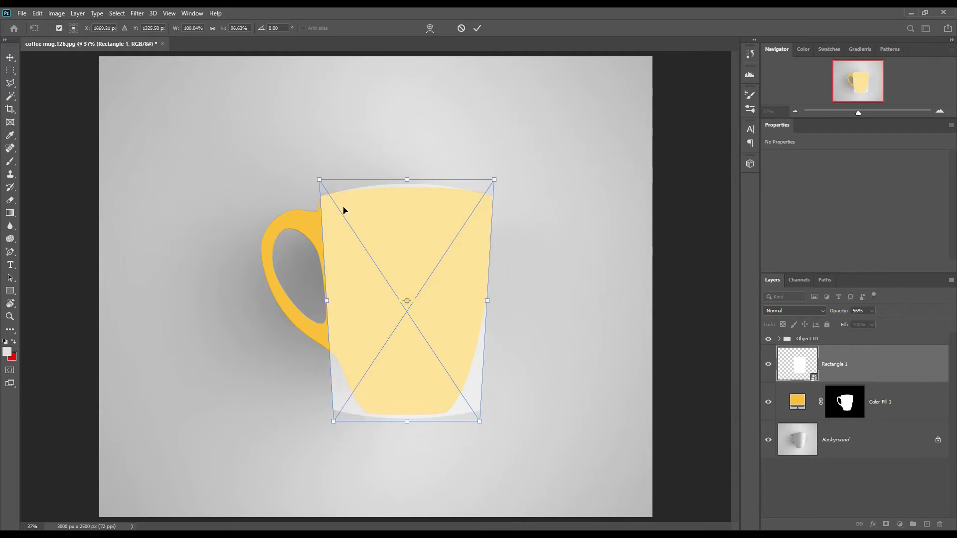
- Widen the rectangle's top edge symmetrically to 105.13% width, nudge it left and up over the mug body, and apply the transform
{"action": "left_click_drag", "start_coordinate": [321, 182], "coordinate": [316, 183]}
{"action": "key", "text": "Left"}
{"action": "key", "text": "Left"}
{"action": "key", "text": "Left"}
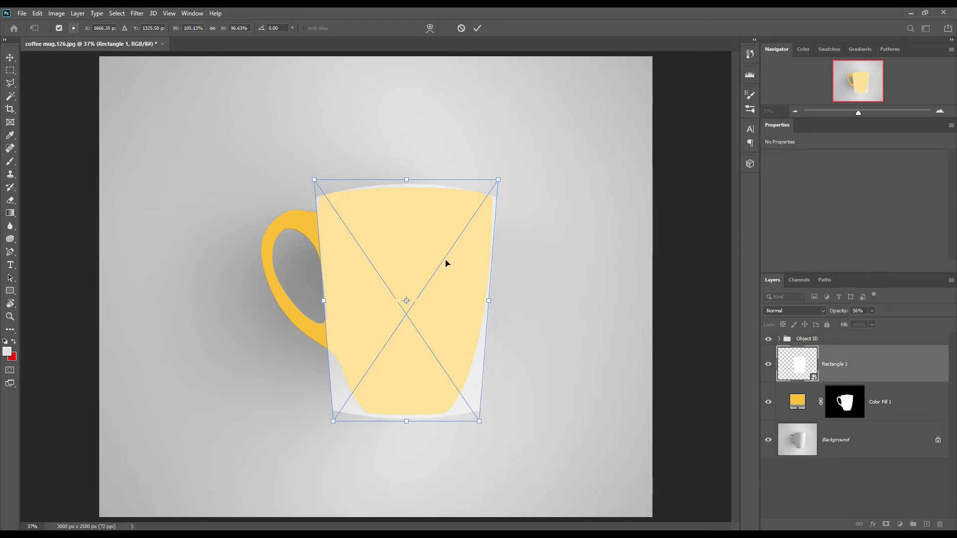
{"action": "key", "text": "Left"}
{"action": "key", "text": "Left"}
{"action": "key", "text": "Left"}
{"action": "key", "text": "Up"}
{"action": "key", "text": "Up"}
{"action": "key", "text": "Up"}
{"action": "key", "text": "Up"}
{"action": "key", "text": "Up"}
{"action": "key", "text": "Up"}
{"action": "key", "text": "Up"}
{"action": "key", "text": "Up"}
{"action": "key", "text": "Up"}
{"action": "key", "text": "Up"}
{"action": "key", "text": "Up"}
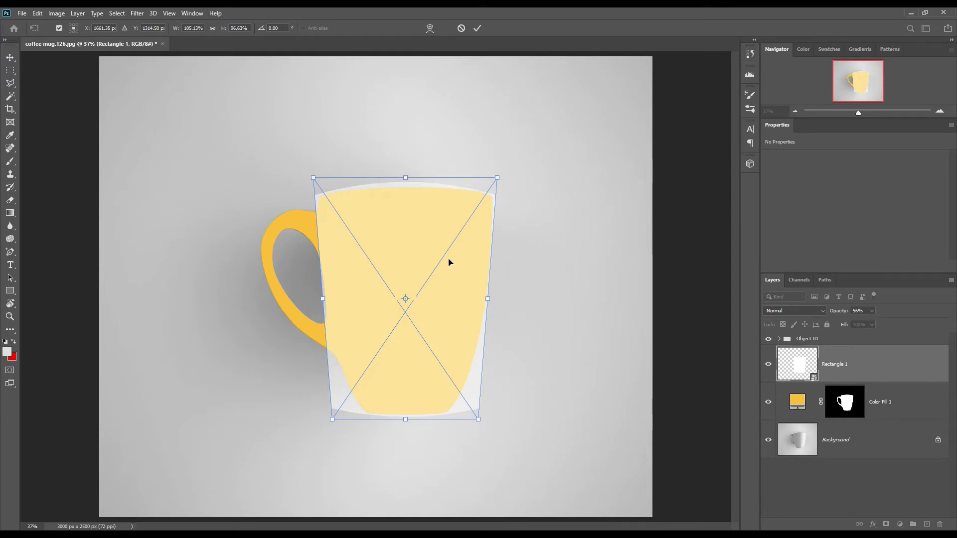
{"action": "left_click", "coordinate": [478, 28]}
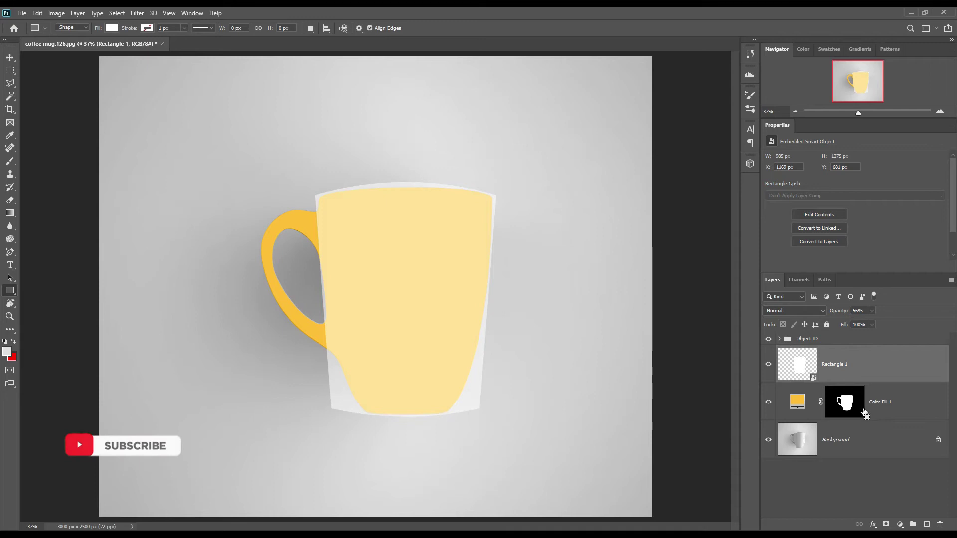
- Mask the Rectangle 1 smart object with the color fill mask's outline and set its opacity to 100%
{"action": "left_click", "coordinate": [850, 399], "text": "ctrl"}
{"action": "left_click", "coordinate": [887, 524]}
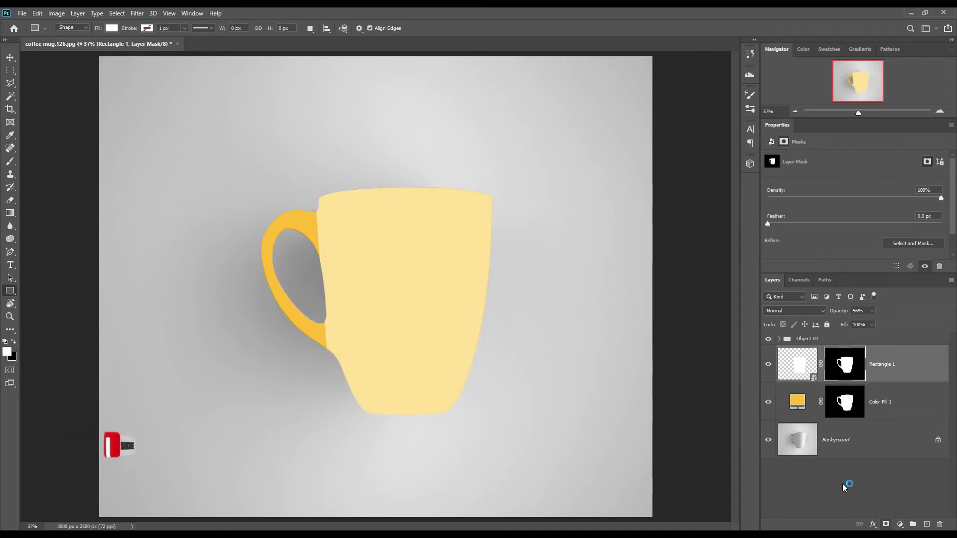
{"action": "key", "text": "0"}
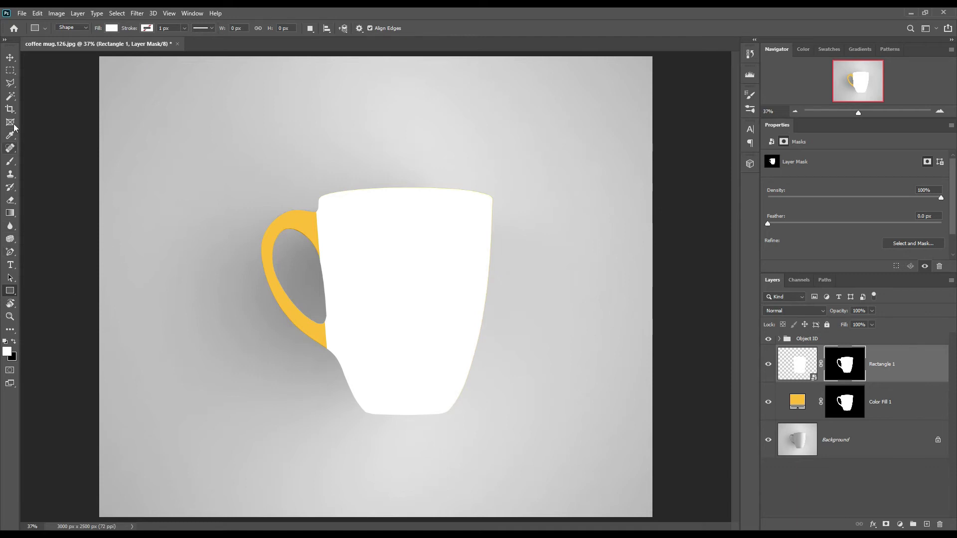
{"action": "left_click", "coordinate": [11, 252]}
{"action": "left_click", "coordinate": [37, 251]}
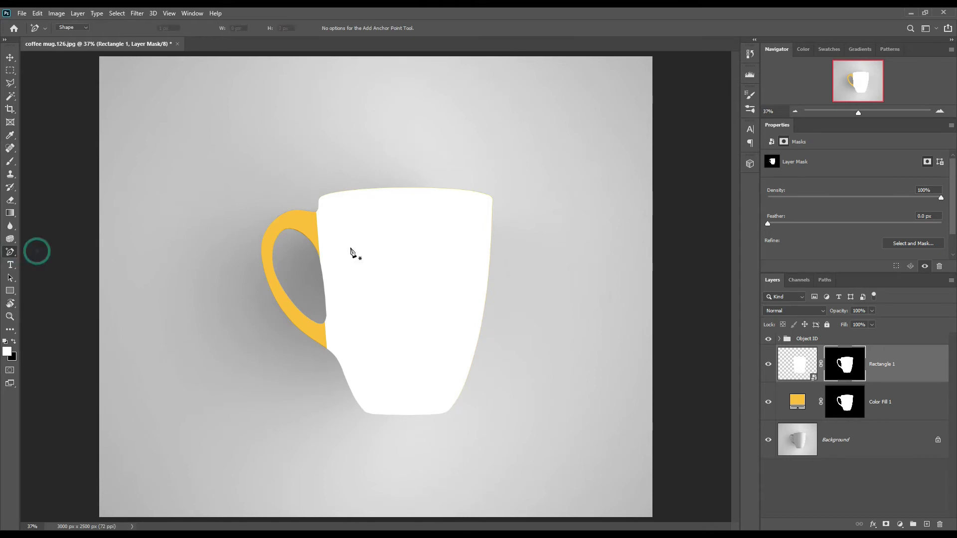
{"action": "left_click", "coordinate": [10, 83]}
{"action": "left_click", "coordinate": [319, 199]}
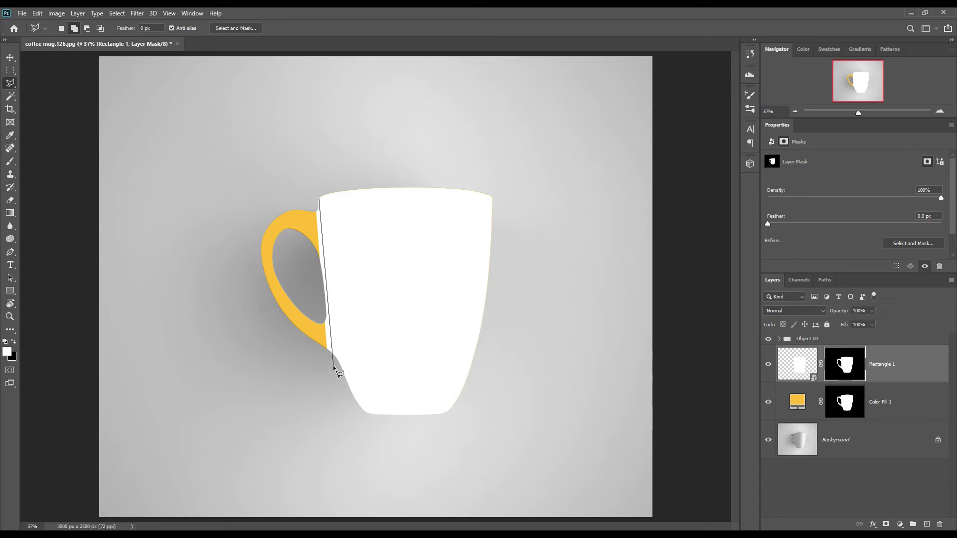
{"action": "key", "text": "Escape"}
- Draw a closed Pen shape about 319 x 891 px over the handle side along the mug body's edge, and set its opacity to 0%
{"action": "left_click", "coordinate": [10, 253]}
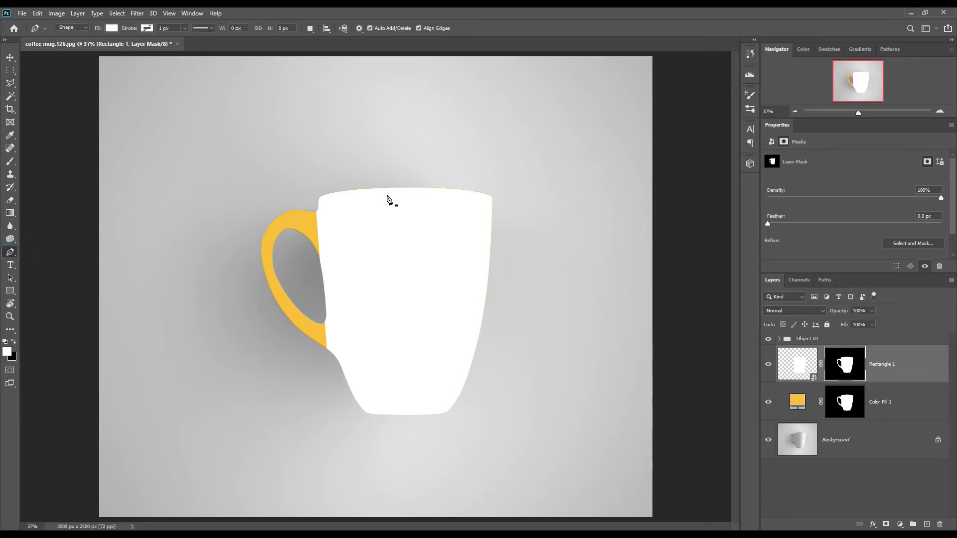
{"action": "left_click", "coordinate": [318, 203]}
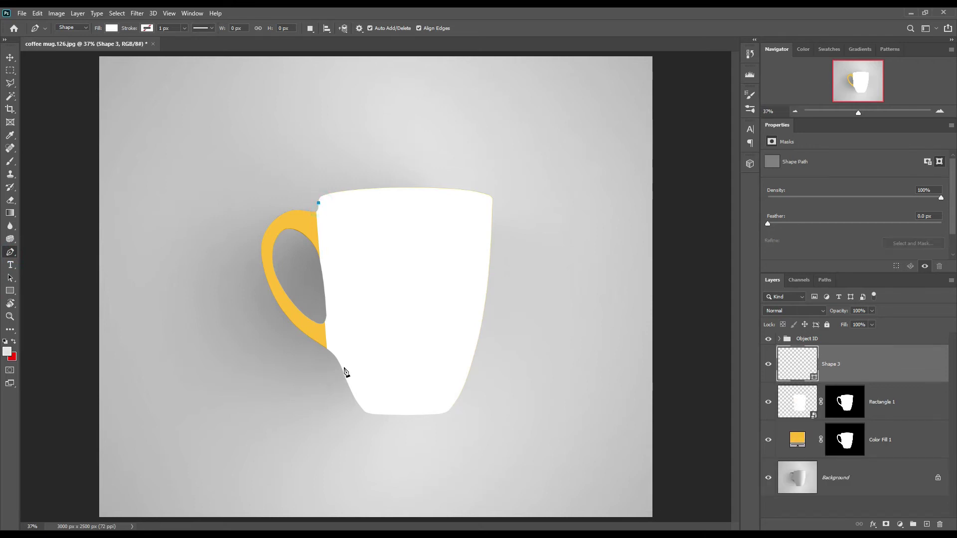
{"action": "left_click", "coordinate": [341, 366]}
{"action": "left_click", "coordinate": [309, 367]}
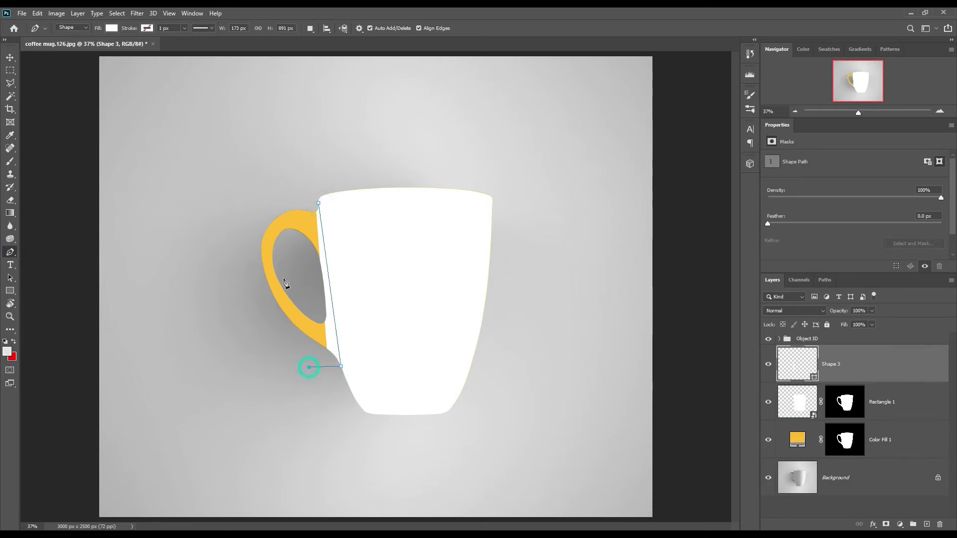
{"action": "left_click", "coordinate": [283, 263]}
{"action": "left_click", "coordinate": [282, 208]}
{"action": "left_click", "coordinate": [318, 203]}
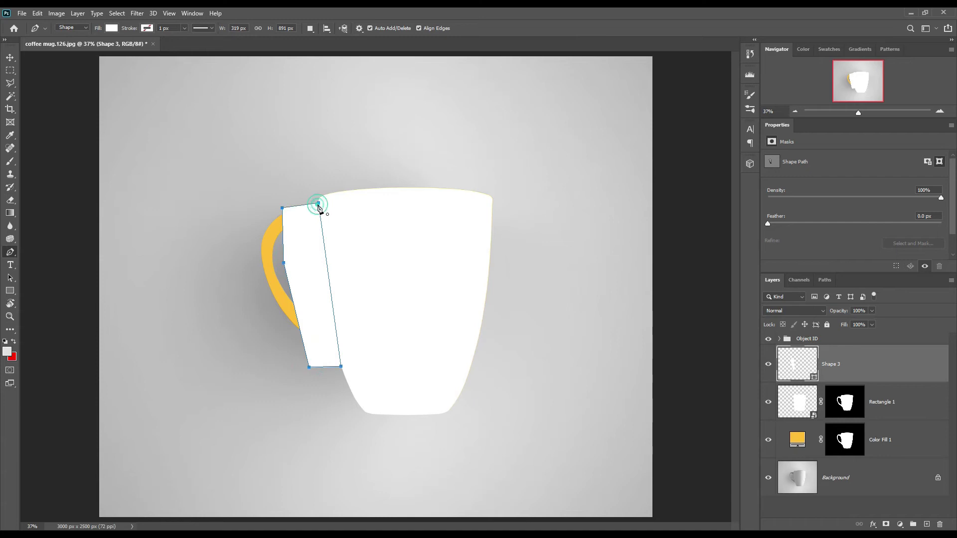
{"action": "key", "text": "0"}
{"action": "key", "text": "0"}
- Add an anchor point midway along the shape's body-side edge and nudge it left to follow the mug body's curve
{"action": "right_click", "coordinate": [10, 253]}
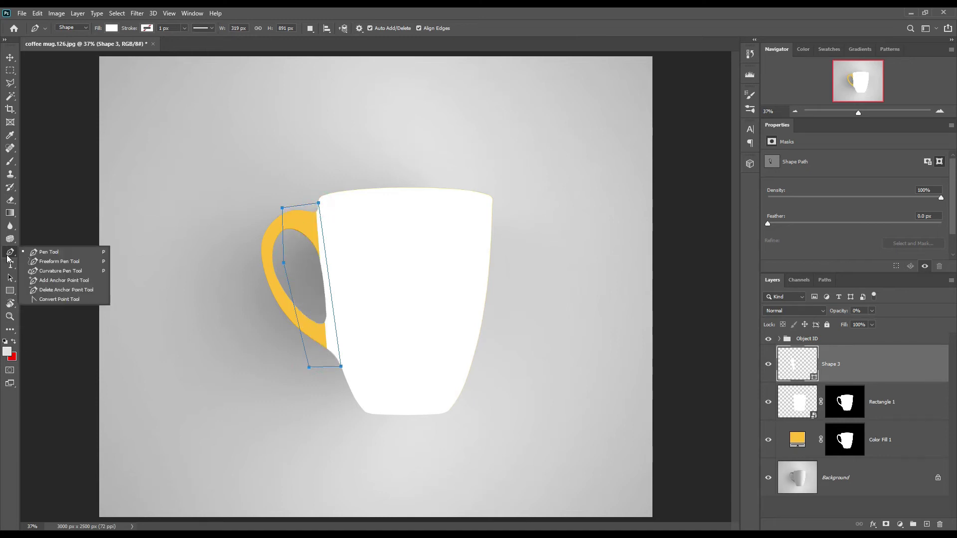
{"action": "left_click", "coordinate": [45, 282]}
{"action": "left_click", "coordinate": [329, 291]}
{"action": "key", "text": "Left"}
{"action": "key", "text": "Left"}
{"action": "key", "text": "Left"}
{"action": "key", "text": "Left"}
{"action": "key", "text": "Left"}
{"action": "key", "text": "Left"}
{"action": "key", "text": "Left"}
{"action": "key", "text": "Left"}
{"action": "key", "text": "Left"}
{"action": "key", "text": "Left"}
{"action": "key", "text": "Left"}
{"action": "key", "text": "Left"}
{"action": "key", "text": "Left"}
{"action": "key", "text": "Left"}
{"action": "key", "text": "Left"}
{"action": "key", "text": "Left"}
{"action": "key", "text": "Left"}
{"action": "key", "text": "Left"}
{"action": "key", "text": "Left"}
{"action": "key", "text": "Left"}
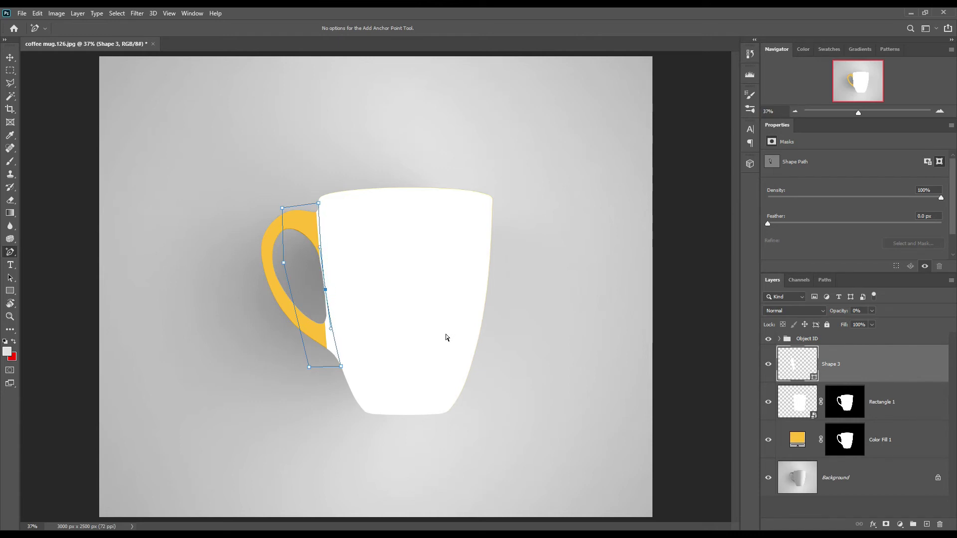
{"action": "key", "text": "Left"}
- Remove the Shape 3 area from Rectangle 1's layer mask, clear the selection, and move the shape into the Object ID group
{"action": "left_click", "coordinate": [814, 378], "text": "ctrl"}
{"action": "left_click", "coordinate": [852, 402]}
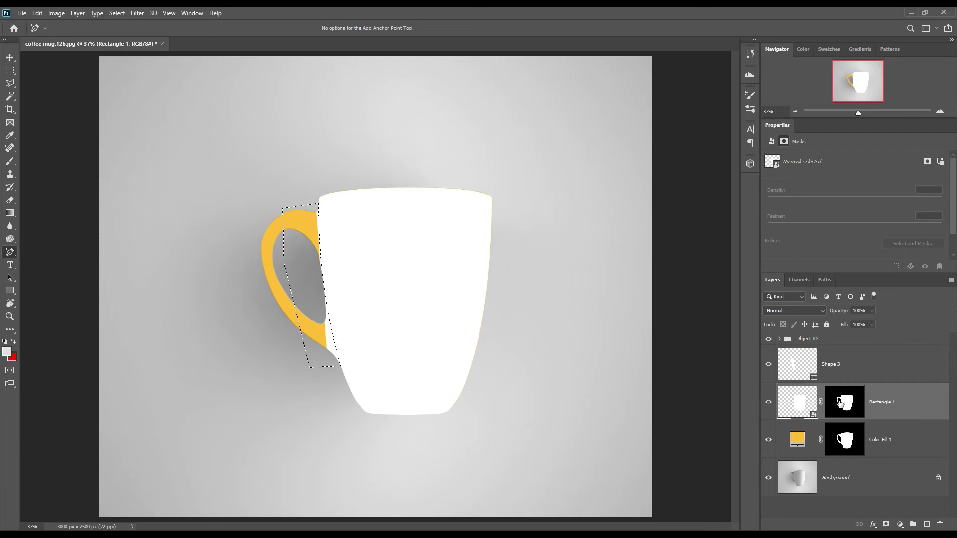
{"action": "left_click", "coordinate": [843, 403]}
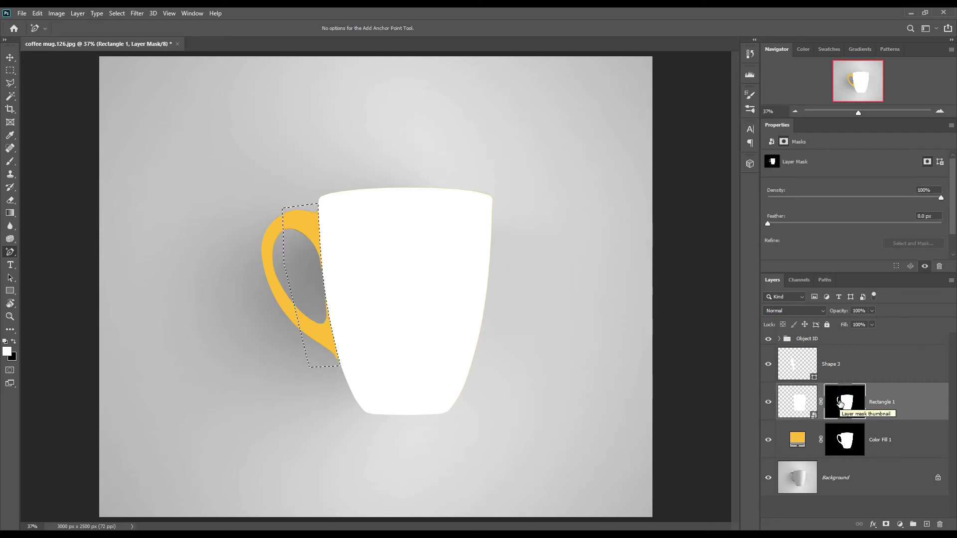
{"action": "key", "text": "ctrl+d"}
{"action": "left_click_drag", "start_coordinate": [823, 377], "coordinate": [844, 340]}
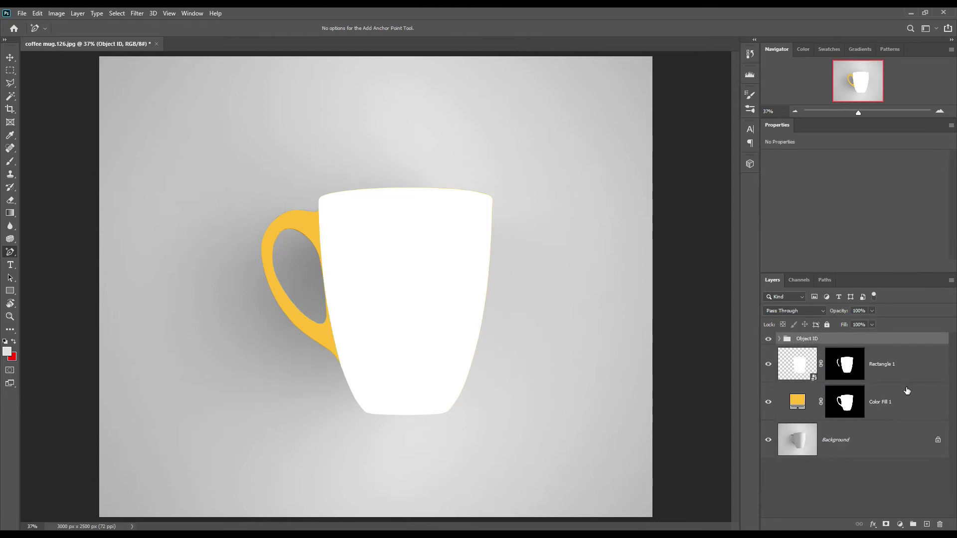
- Open Rectangle 1's smart object contents, add the Mockupart logo at 66.17% scale slanting upward, and hide the white rectangle
{"action": "left_click", "coordinate": [880, 368]}
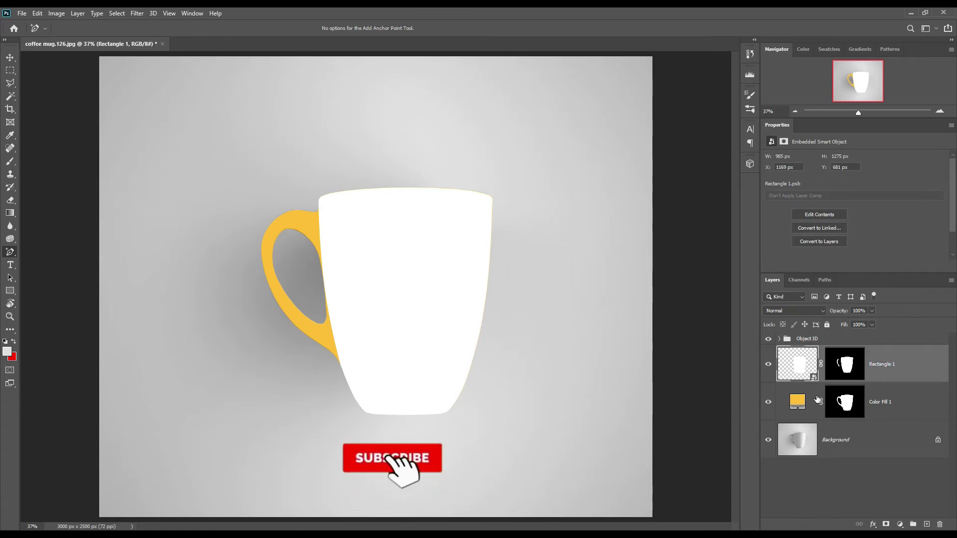
{"action": "double_click", "coordinate": [811, 373]}
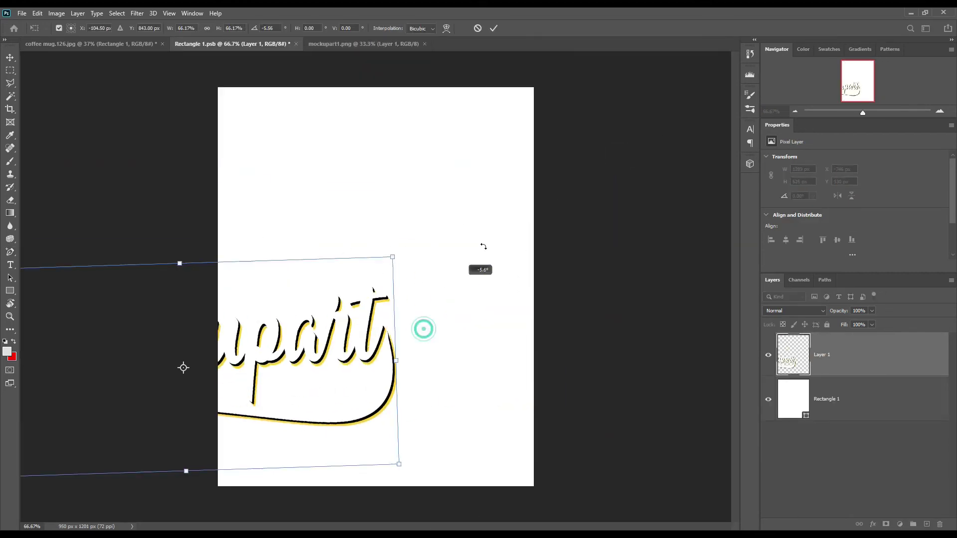
{"action": "left_click_drag", "start_coordinate": [483, 250], "coordinate": [472, 234]}
{"action": "left_click_drag", "start_coordinate": [470, 235], "coordinate": [498, 205]}
{"action": "left_click", "coordinate": [493, 28]}
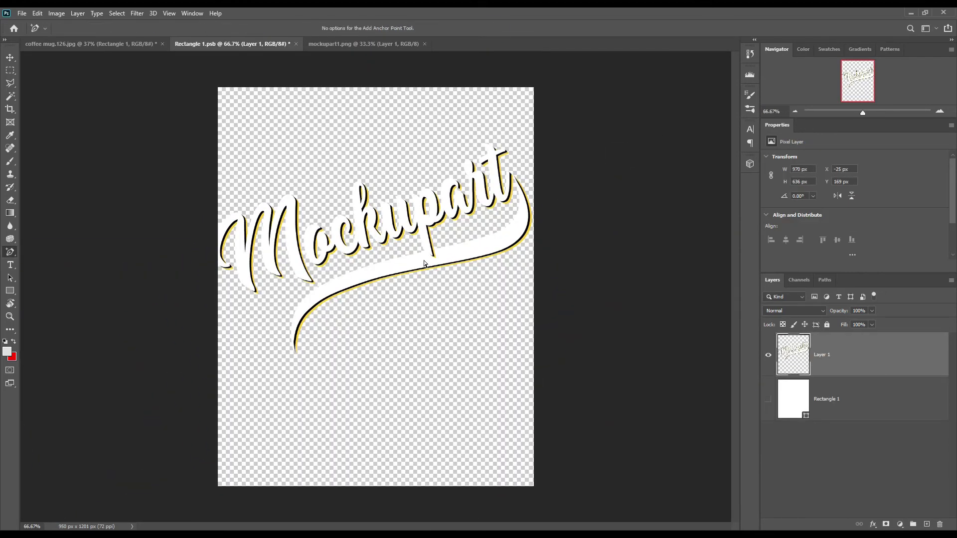
- Nudge the Mockupart logo about 15 px right to centre it horizontally on the canvas
{"action": "key", "text": "v"}
{"action": "key", "text": "Right"}
{"action": "key", "text": "Right"}
{"action": "key", "text": "Right"}
{"action": "key", "text": "Right"}
{"action": "key", "text": "Right"}
{"action": "key", "text": "Right"}
{"action": "key", "text": "Right"}
{"action": "key", "text": "Right"}
{"action": "key", "text": "Right"}
{"action": "key", "text": "Right"}
{"action": "key", "text": "Right"}
{"action": "key", "text": "Right"}
{"action": "key", "text": "Right"}
{"action": "key", "text": "Right"}
{"action": "key", "text": "Right"}
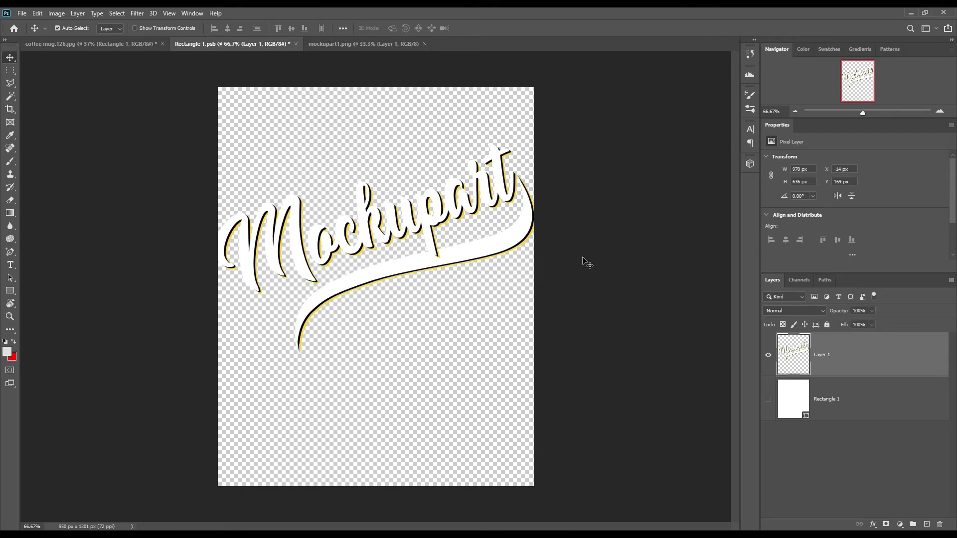
- Add the two-line text "Free Coffee Mug Mockup" in Gill Sans MT Bold at 92.35 pt below the logo, and shift both upward
{"action": "key", "text": "t"}
{"action": "left_click", "coordinate": [266, 387]}
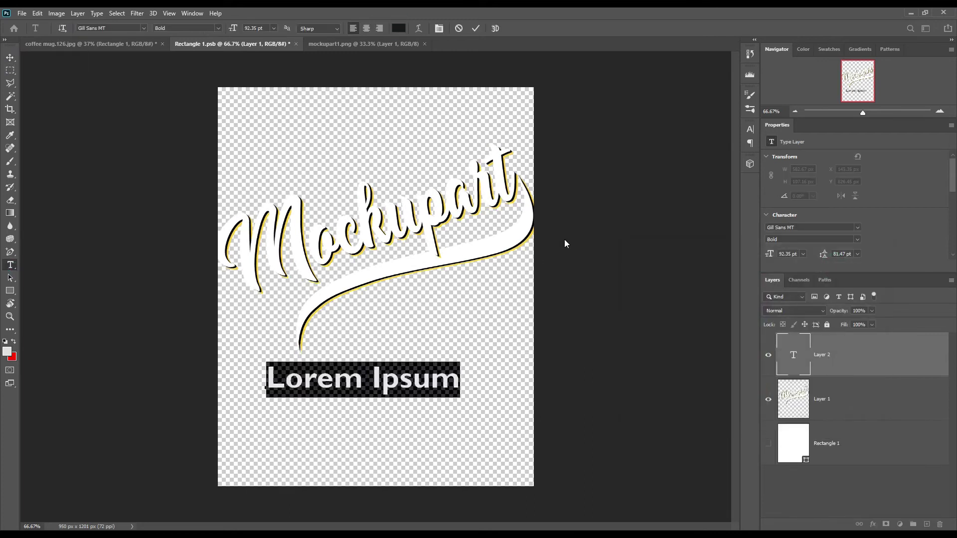
{"action": "type", "text": "Free Coffee"}
{"action": "key", "text": "Return"}
{"action": "type", "text": "Mug Mockup"}
{"action": "key", "text": "ctrl+Return"}
{"action": "key", "text": "v"}
{"action": "left_click_drag", "start_coordinate": [342, 378], "coordinate": [364, 384]}
{"action": "left_click_drag", "start_coordinate": [390, 220], "coordinate": [390, 194]}
{"action": "left_click_drag", "start_coordinate": [364, 390], "coordinate": [365, 363]}
{"action": "key", "text": "t"}
{"action": "left_click", "coordinate": [290, 404]}
{"action": "type", "text": "www"}
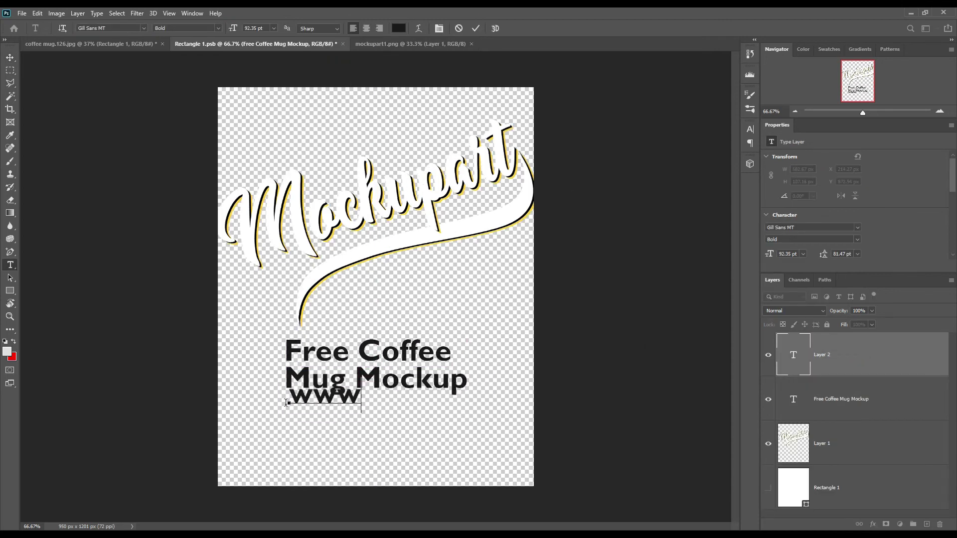
{"action": "type", "text": ".mockuphut.com"}
{"action": "left_click_drag", "start_coordinate": [602, 377], "coordinate": [437, 406]}
{"action": "key", "text": "Return"}
- Widen the web address's letter spacing to match the text block's width and centre it horizontally
{"action": "left_click", "coordinate": [10, 264]}
{"action": "triple_click", "coordinate": [289, 404]}
{"action": "key", "text": "alt+Right"}
{"action": "key", "text": "alt+Right"}
{"action": "key", "text": "alt+Right"}
{"action": "key", "text": "alt+Right"}
{"action": "key", "text": "alt+Right"}
{"action": "key", "text": "alt+Right"}
{"action": "left_click", "coordinate": [473, 28]}
{"action": "key", "text": "v"}
{"action": "left_click", "coordinate": [228, 28]}
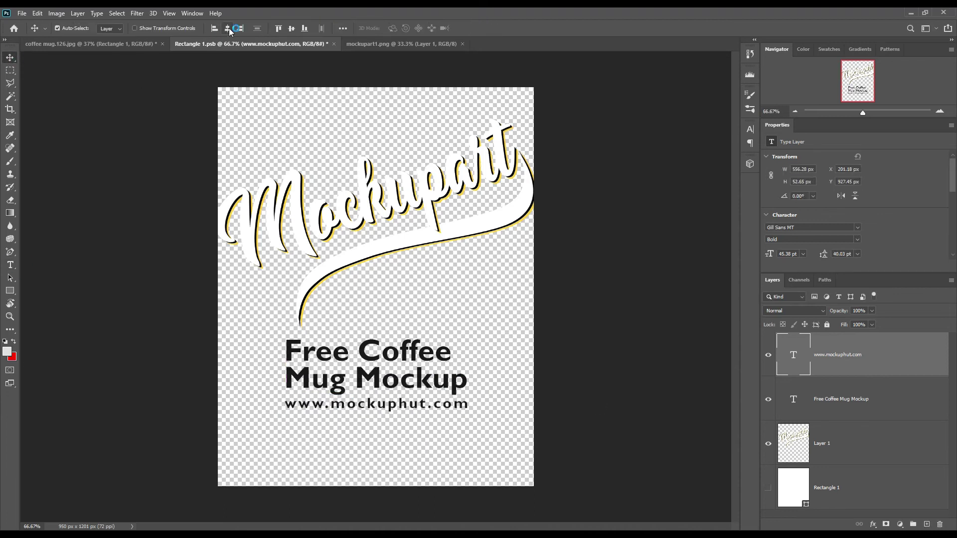
- Save the smart object's artwork and return to the coffee mug document
{"action": "left_click", "coordinate": [21, 14]}
{"action": "left_click", "coordinate": [54, 124]}
{"action": "left_click", "coordinate": [114, 44]}
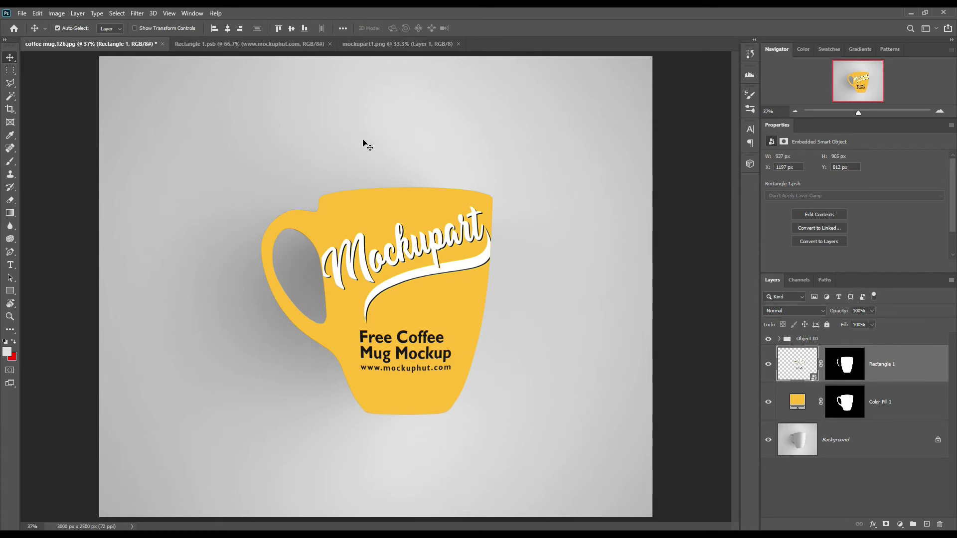
- Copy the mug from the Background to a new layer using the color fill mask's selection, and move it above Rectangle 1
{"action": "left_click", "coordinate": [847, 403], "text": "ctrl"}
{"action": "left_click", "coordinate": [847, 402], "text": "ctrl"}
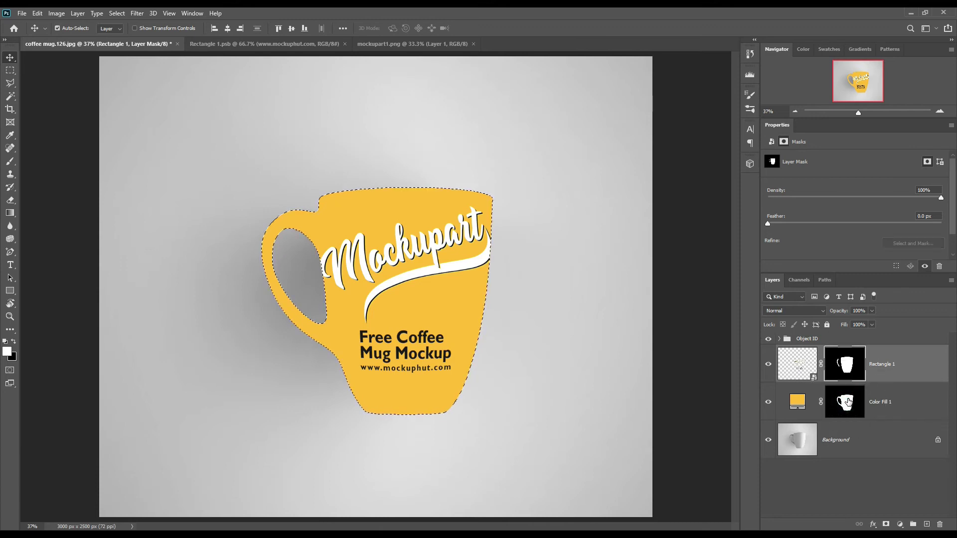
{"action": "left_click", "coordinate": [853, 438]}
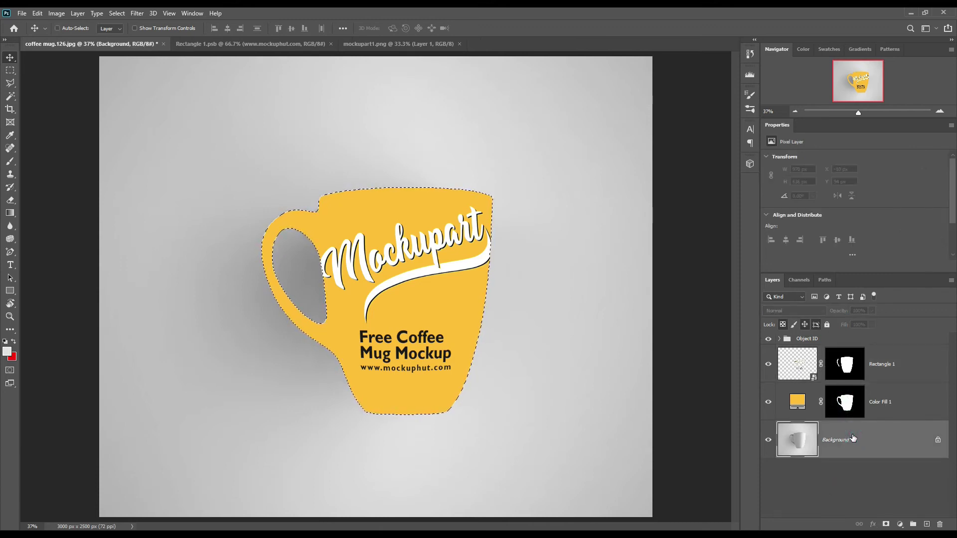
{"action": "key", "text": "ctrl+j"}
{"action": "left_click_drag", "start_coordinate": [853, 438], "coordinate": [850, 349]}
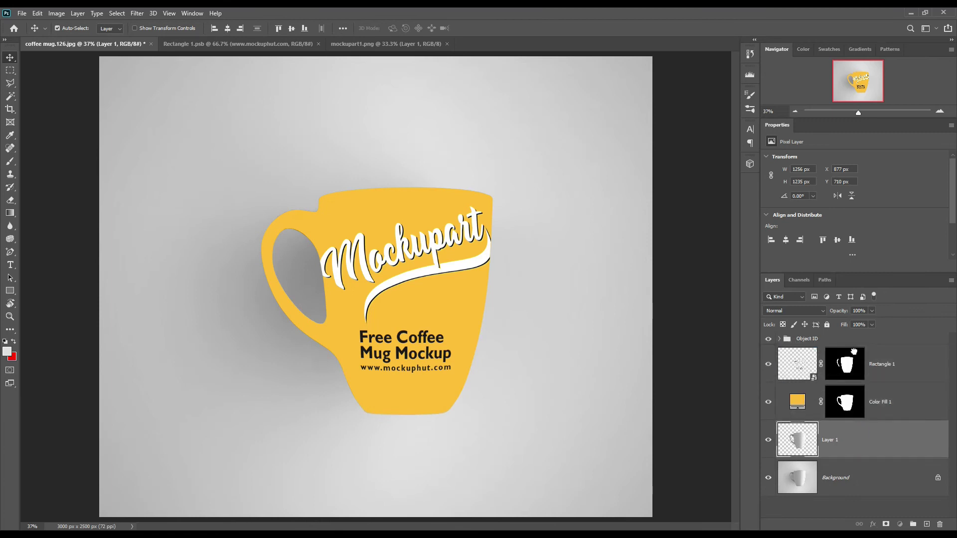
- Label the Rectangle 1 and Color Fill 1 layers red
{"action": "left_click", "coordinate": [900, 402]}
{"action": "left_click", "coordinate": [904, 448], "text": "shift"}
{"action": "right_click", "coordinate": [902, 434]}
{"action": "left_click", "coordinate": [863, 351]}
- Duplicate the mug cutout layer, Layer 1, twice
{"action": "left_click", "coordinate": [863, 371]}
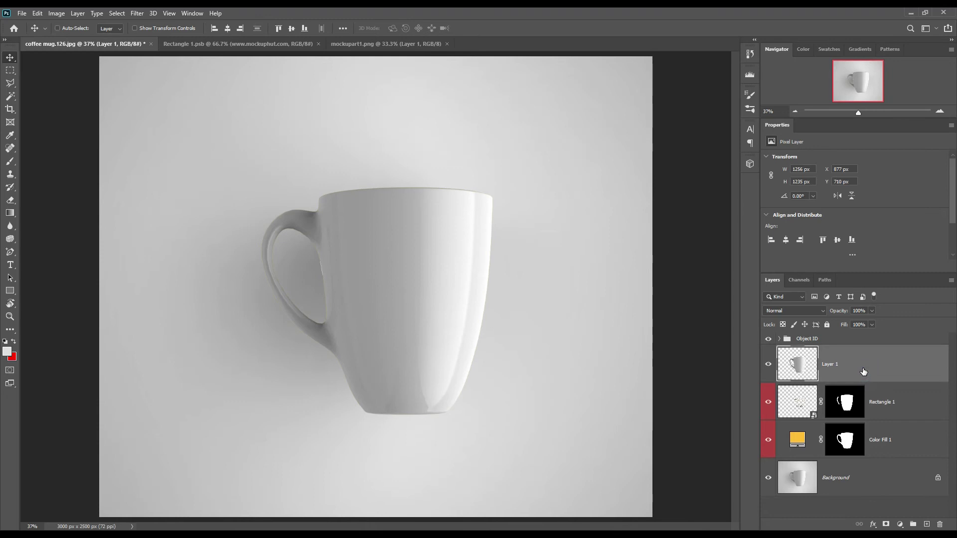
{"action": "key", "text": "ctrl+j"}
{"action": "key", "text": "ctrl+j"}
- Rename the three mug cutout layers, from lowest to highest, as Shadow, Midtone and Light
{"action": "double_click", "coordinate": [839, 440]}
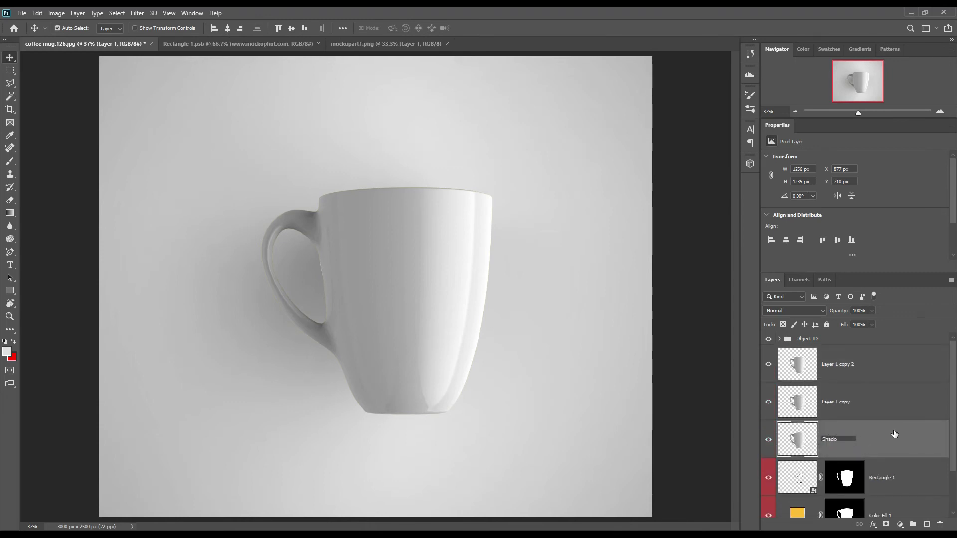
{"action": "key", "text": "Return"}
{"action": "double_click", "coordinate": [836, 403]}
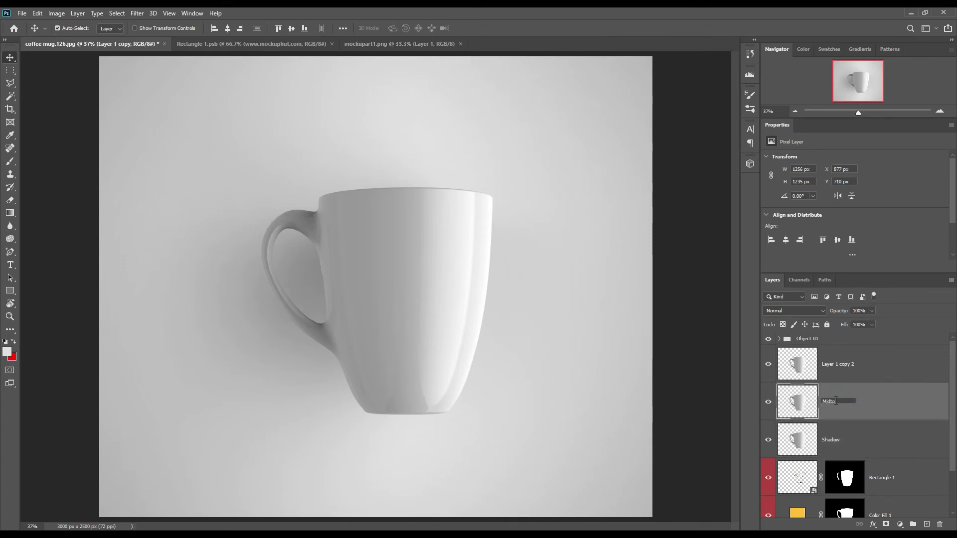
{"action": "key", "text": "Return"}
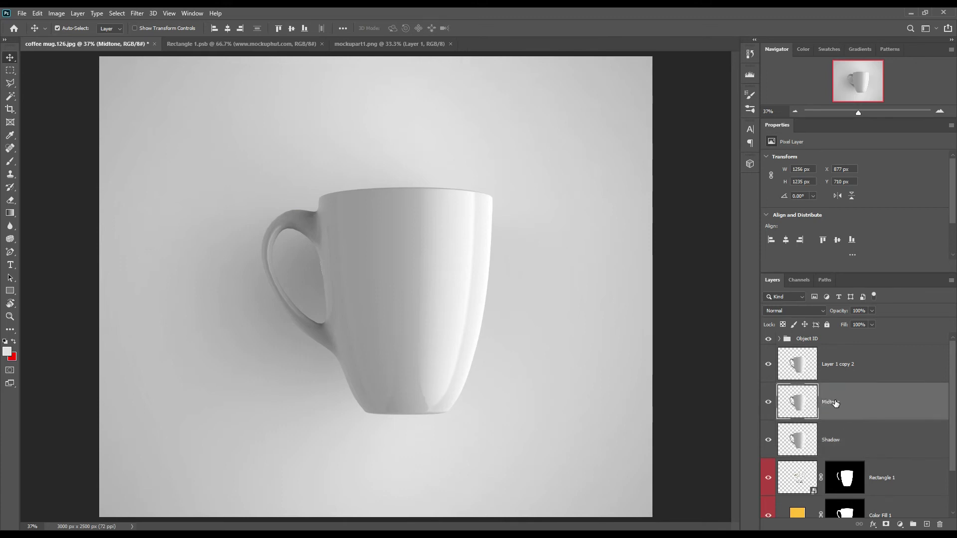
{"action": "double_click", "coordinate": [846, 363]}
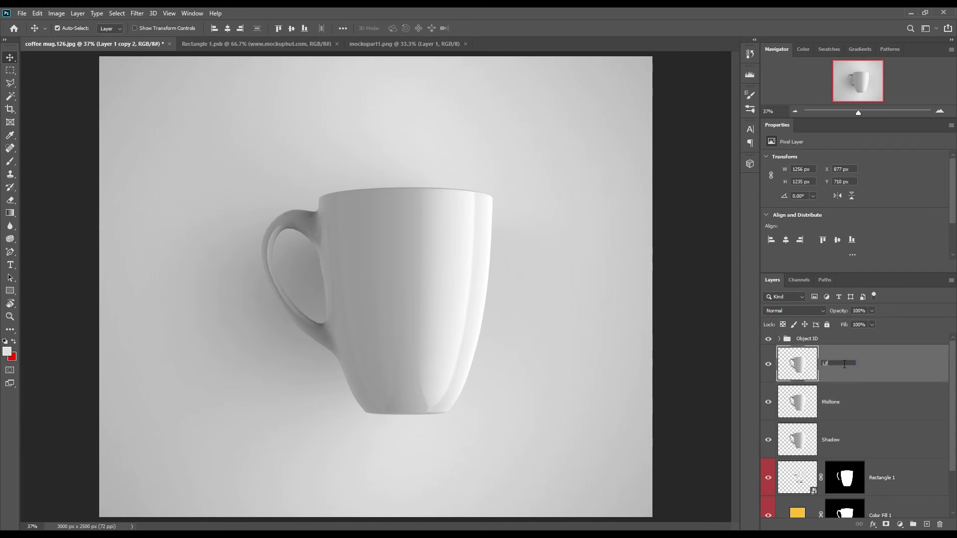
{"action": "type", "text": "Light"}
{"action": "key", "text": "Return"}
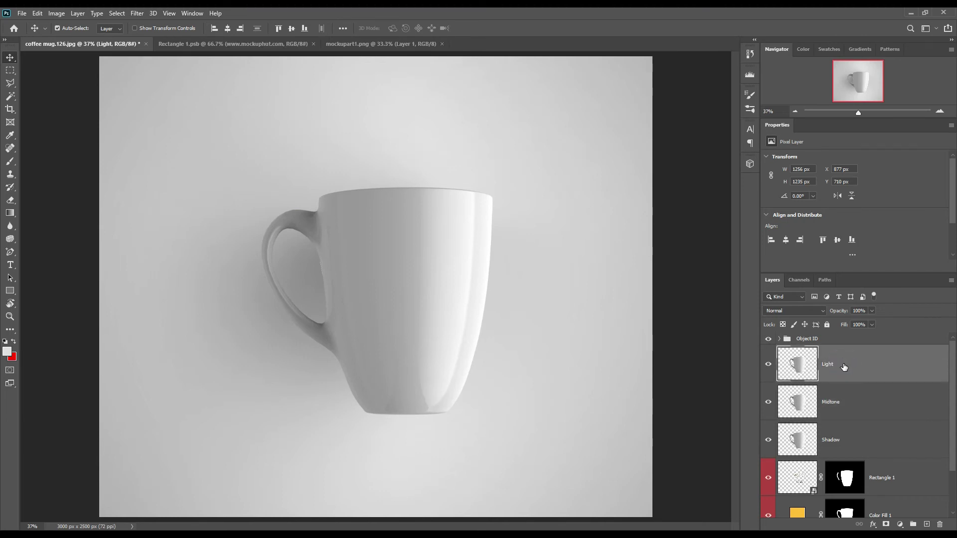
- Hide the Light and Midtone layers and set the Shadow layer's blend mode to Linear Burn
{"action": "left_click", "coordinate": [768, 364]}
{"action": "left_click", "coordinate": [768, 402]}
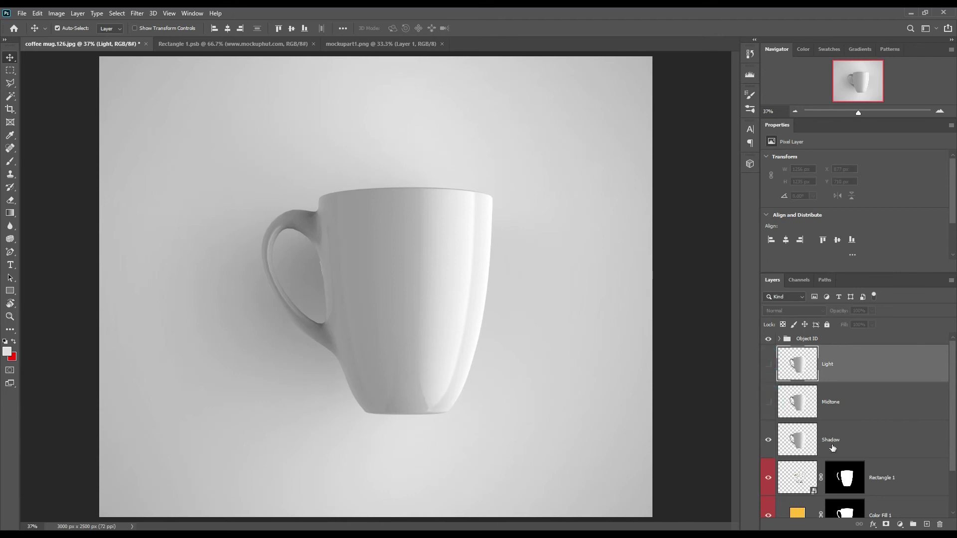
{"action": "left_click", "coordinate": [859, 441]}
{"action": "left_click", "coordinate": [801, 312]}
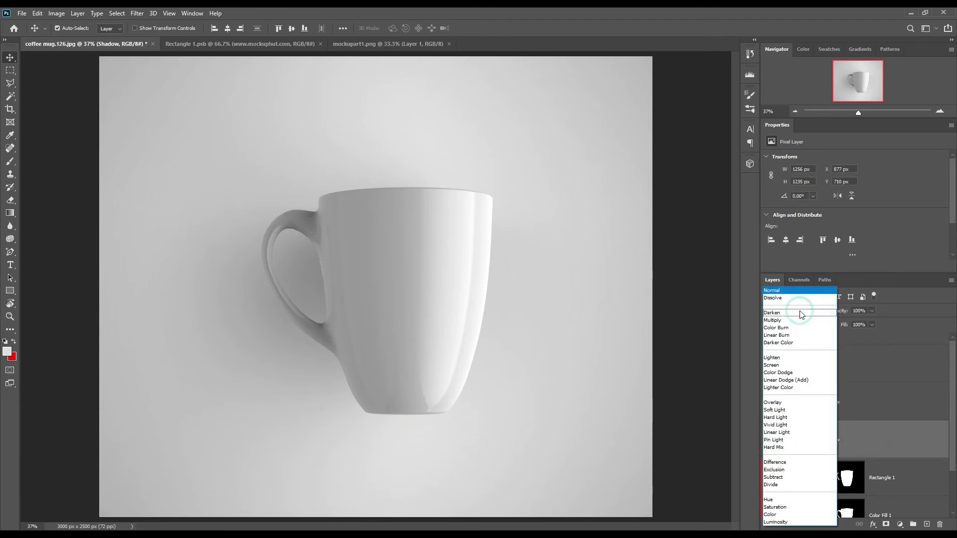
{"action": "left_click", "coordinate": [785, 336]}
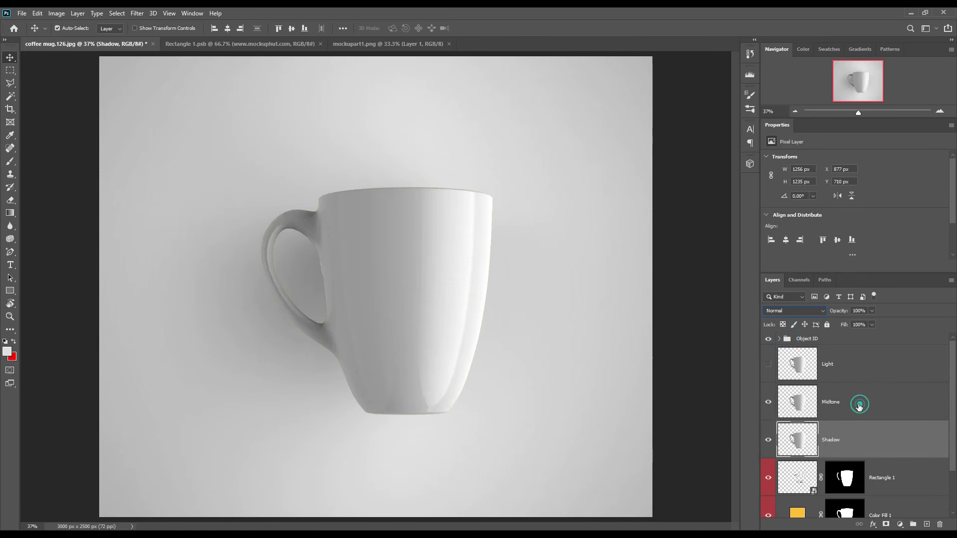
- Show the Midtone layer and set its blend mode to Linear Dodge (Add)
{"action": "left_click", "coordinate": [861, 399]}
{"action": "left_click", "coordinate": [803, 310]}
{"action": "left_click", "coordinate": [806, 381]}
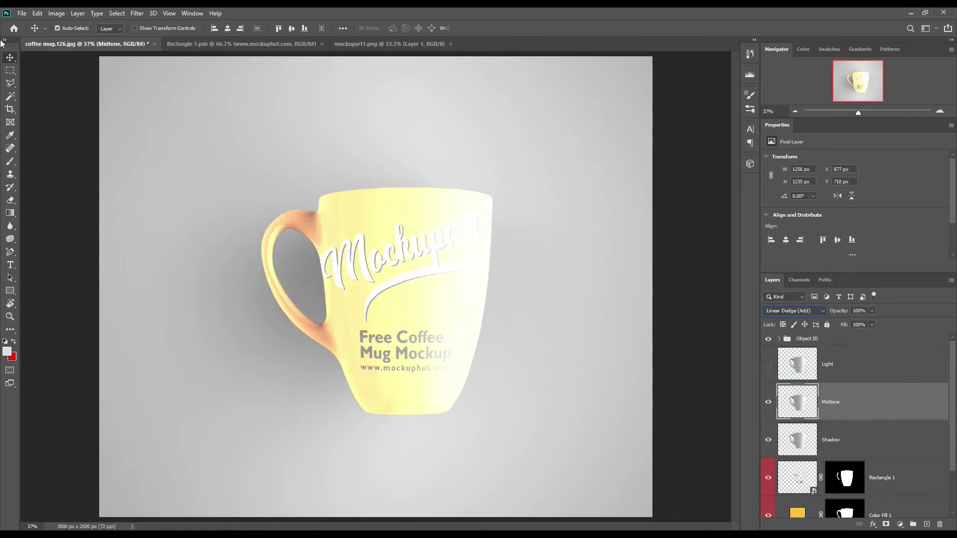
- Apply Levels to the Midtone layer with the shadow input at 160 and the white output at 50
{"action": "left_click", "coordinate": [55, 13]}
{"action": "mouse_move", "coordinate": [60, 38]}
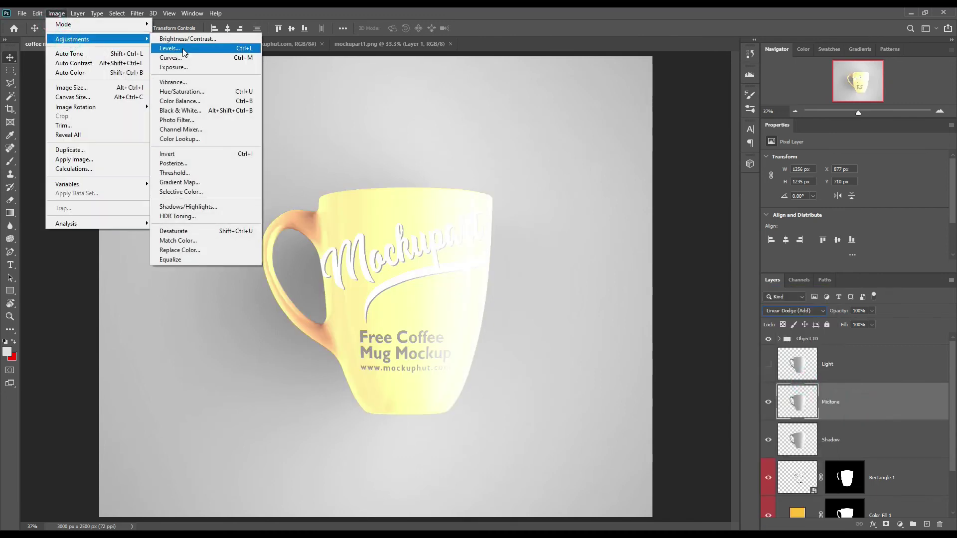
{"action": "left_click", "coordinate": [181, 50]}
{"action": "left_click_drag", "start_coordinate": [718, 226], "coordinate": [797, 226]}
{"action": "left_click_drag", "start_coordinate": [842, 268], "coordinate": [743, 274]}
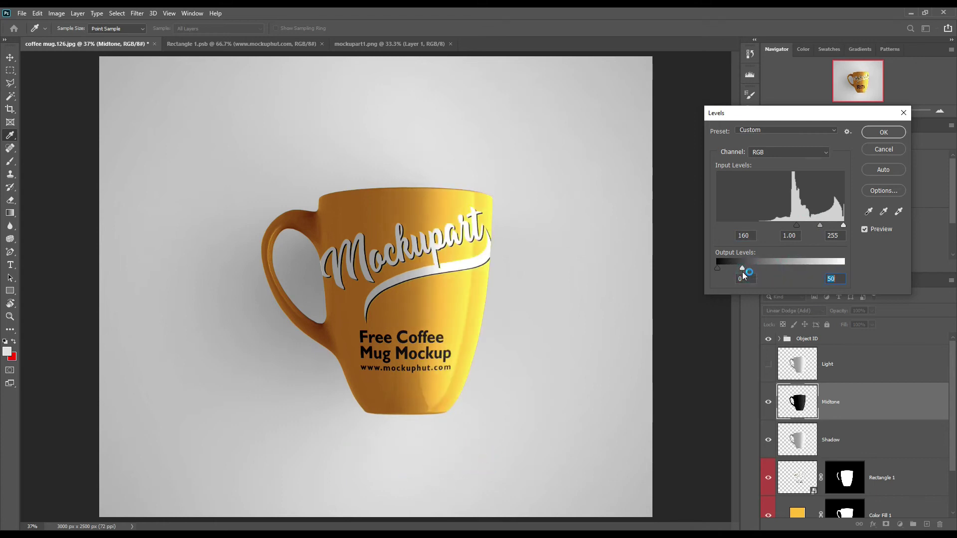
{"action": "left_click", "coordinate": [883, 149]}
{"action": "key", "text": "v"}
- Show the Light layer and set its blend mode to Screen
{"action": "left_click", "coordinate": [768, 364]}
{"action": "left_click", "coordinate": [861, 360]}
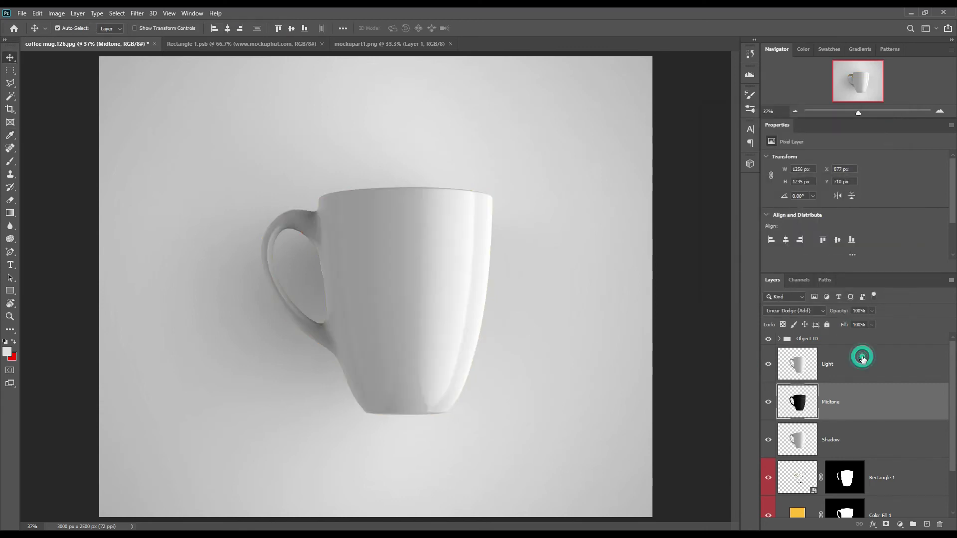
{"action": "left_click", "coordinate": [794, 310]}
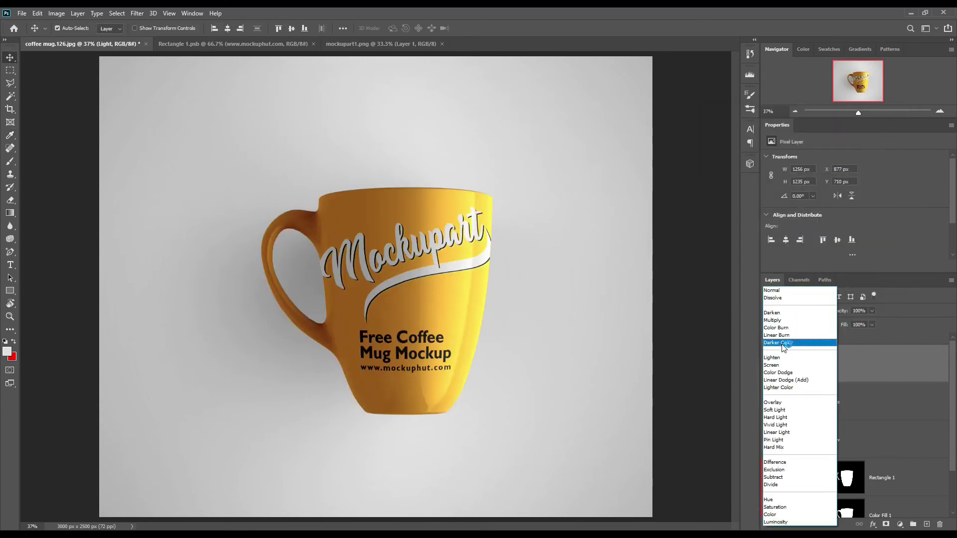
{"action": "left_click", "coordinate": [778, 365]}
- Apply Levels to the Light layer with the shadow input at 227, and reduce the layer's opacity to 78%
{"action": "left_click", "coordinate": [37, 14]}
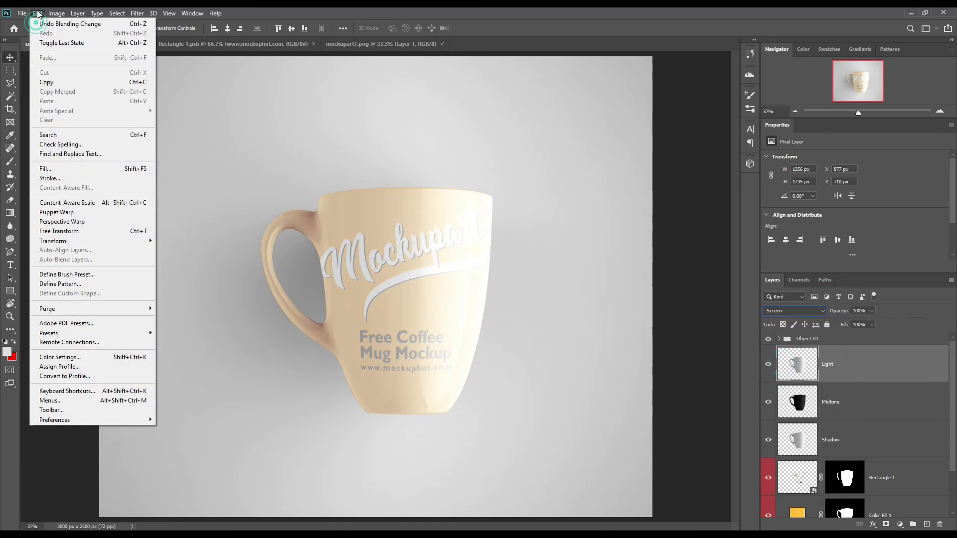
{"action": "left_click", "coordinate": [71, 40]}
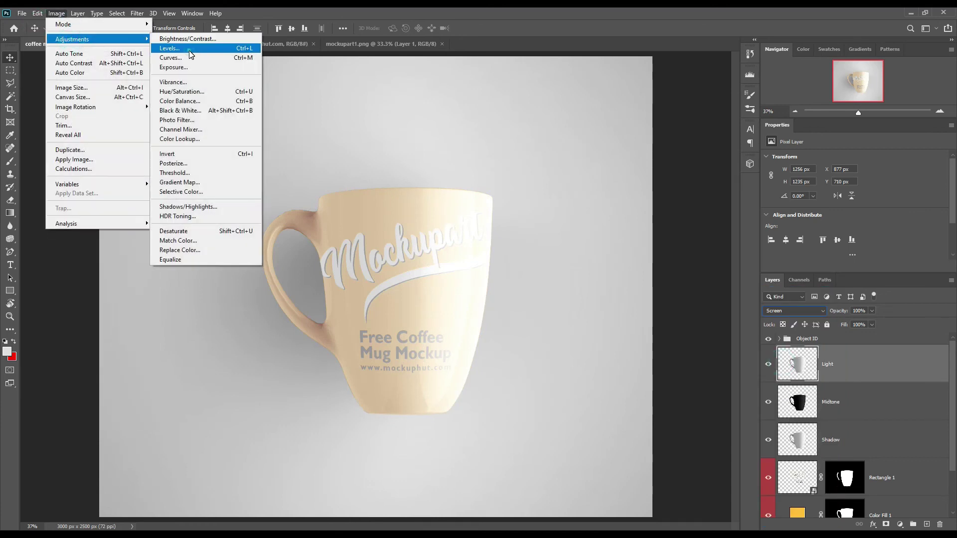
{"action": "left_click", "coordinate": [194, 48]}
{"action": "left_click_drag", "start_coordinate": [714, 224], "coordinate": [830, 223]}
{"action": "left_click", "coordinate": [882, 130]}
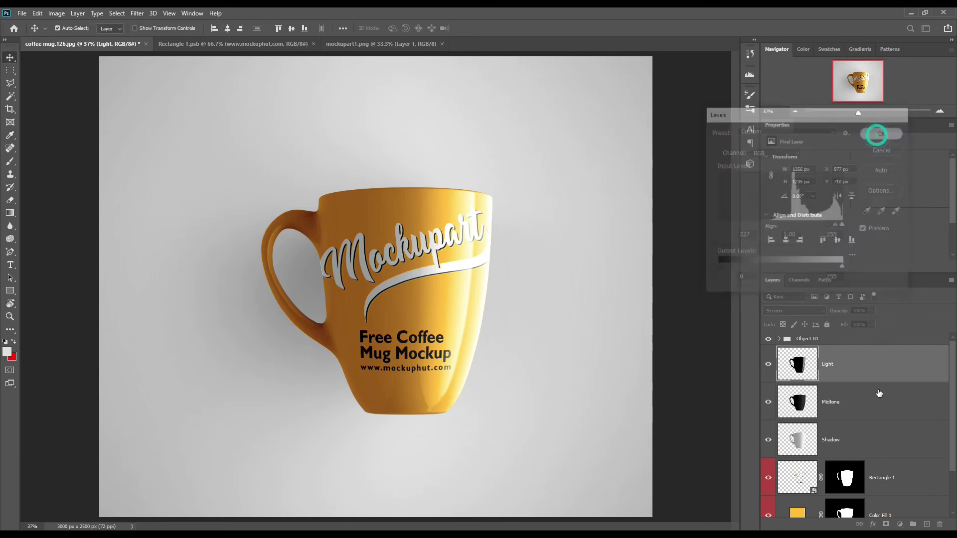
{"action": "mouse_move", "coordinate": [845, 326]}
{"action": "left_mouse_down"}
{"action": "mouse_move", "coordinate": [828, 325]}
{"action": "mouse_move", "coordinate": [871, 327]}
{"action": "mouse_move", "coordinate": [823, 312]}
{"action": "mouse_move", "coordinate": [834, 315]}
{"action": "left_mouse_up"}
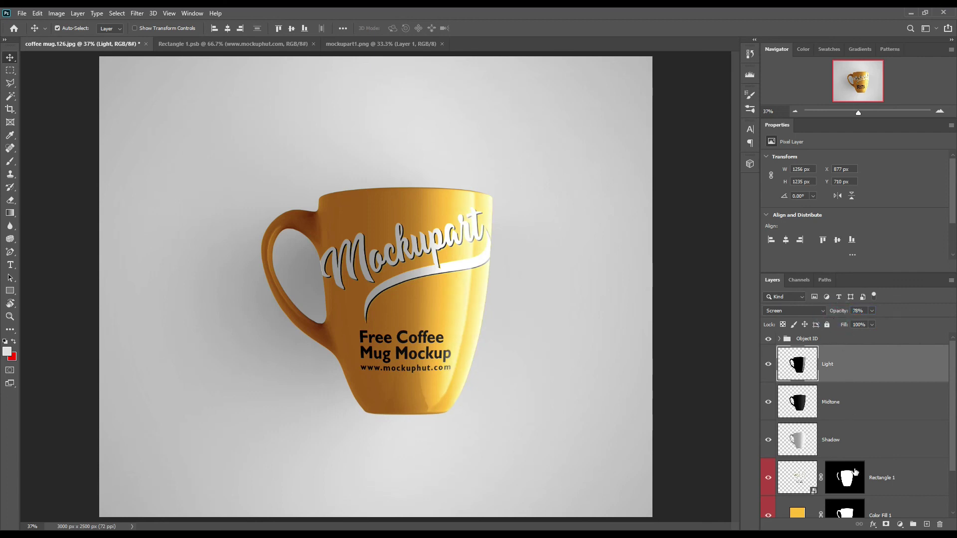
- Group the Light, Midtone and Shadow layers and name the group FX
{"action": "left_click", "coordinate": [851, 455], "text": "shift"}
{"action": "left_click_drag", "start_coordinate": [881, 442], "coordinate": [913, 524]}
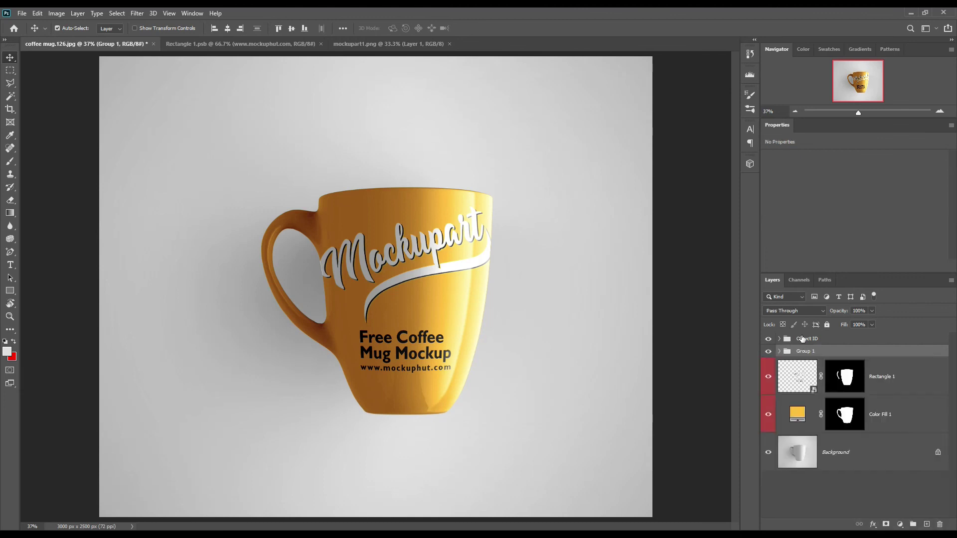
{"action": "double_click", "coordinate": [811, 351]}
{"action": "type", "text": "FX"}
{"action": "key", "text": "Return"}
- With the Background layer active, load the Color Fill 1 mask as a selection and invert it to cover the area around the mug
{"action": "left_click", "coordinate": [846, 463]}
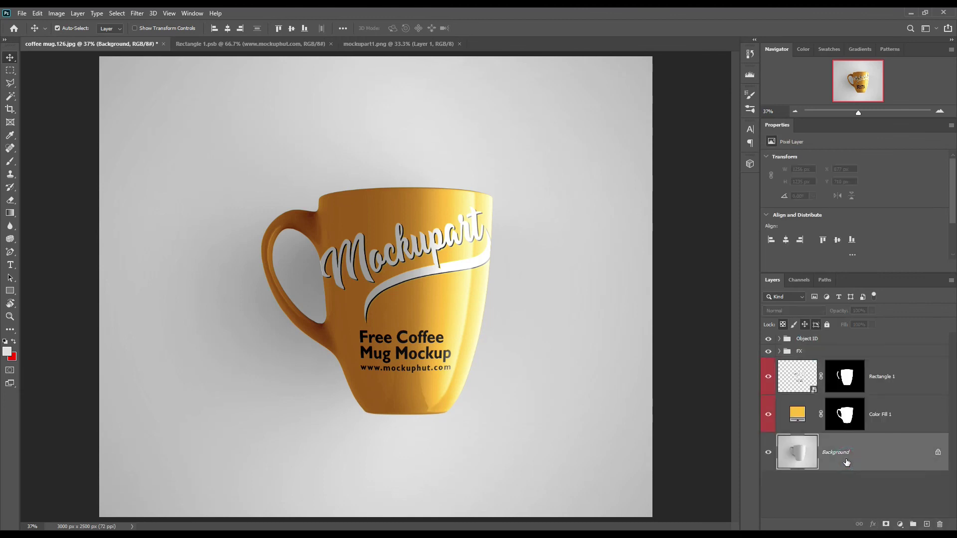
{"action": "left_click", "coordinate": [846, 423], "text": "ctrl"}
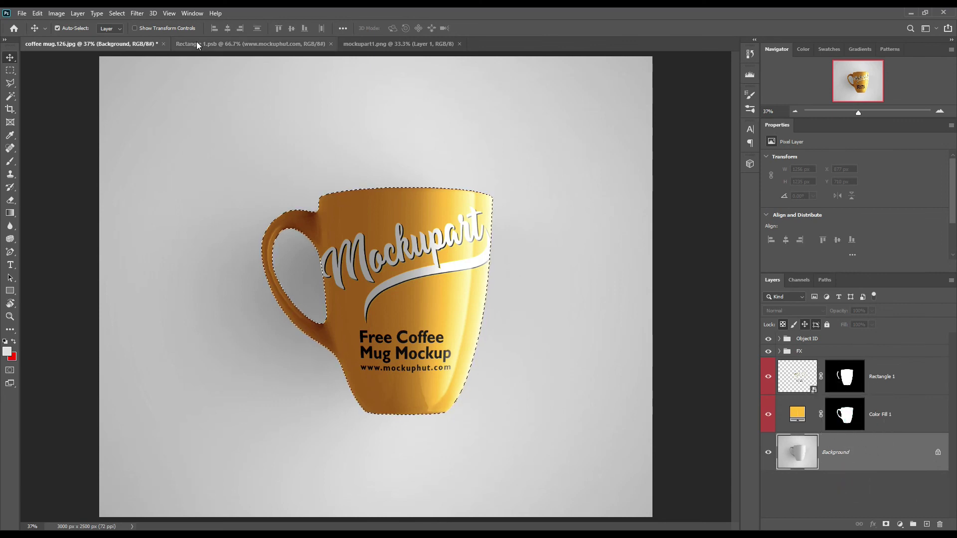
{"action": "left_click", "coordinate": [117, 13]}
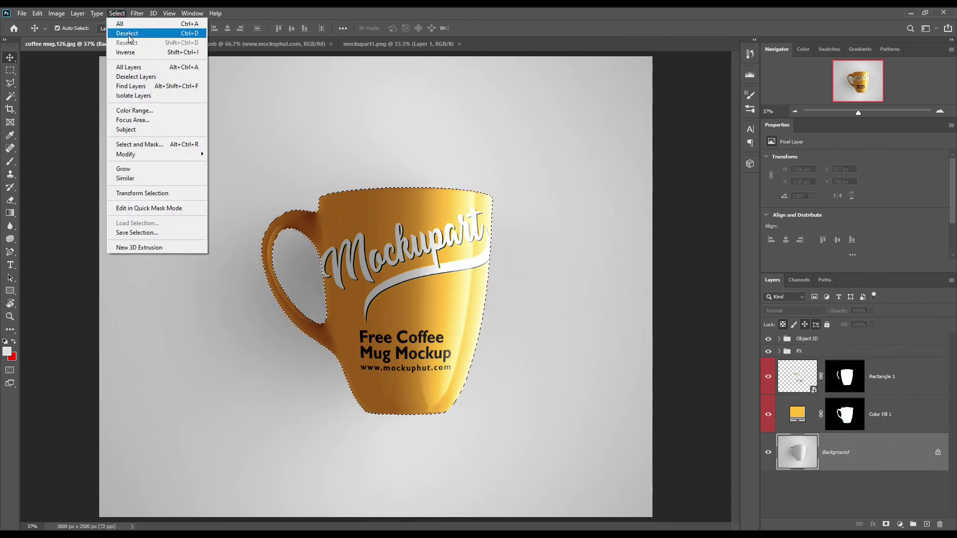
{"action": "left_click", "coordinate": [126, 53]}
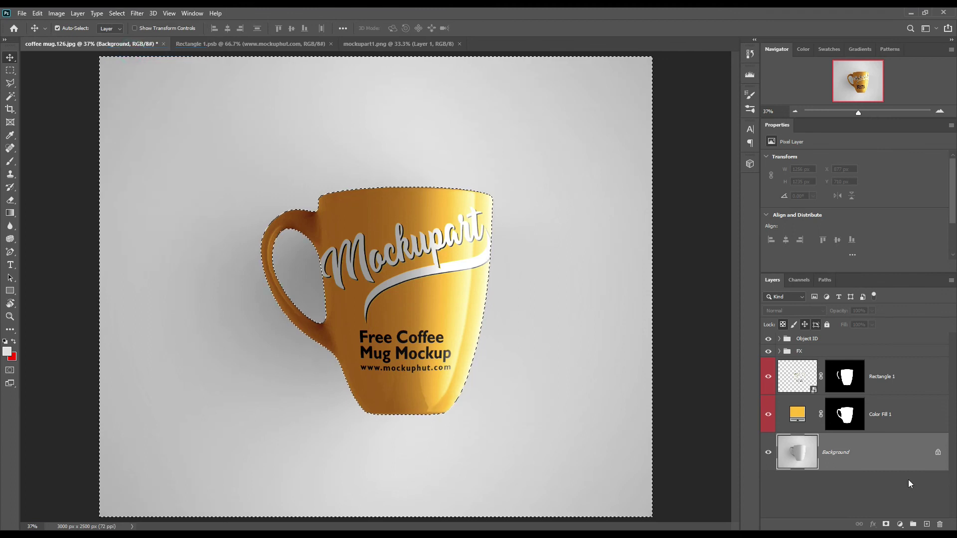
- Add a solid color fill layer in grey 828282 from the selection and set its blend mode to Linear Burn
{"action": "left_click", "coordinate": [903, 524]}
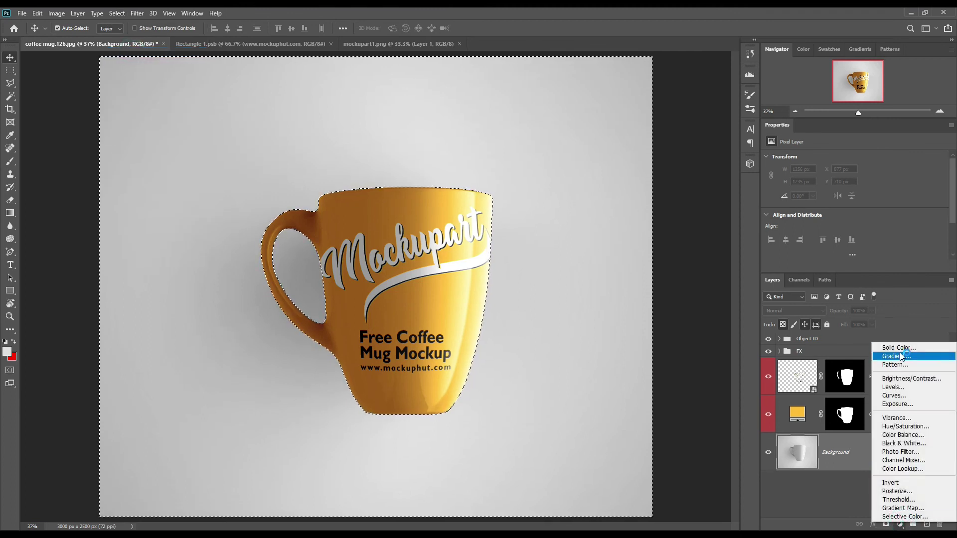
{"action": "left_click", "coordinate": [902, 351]}
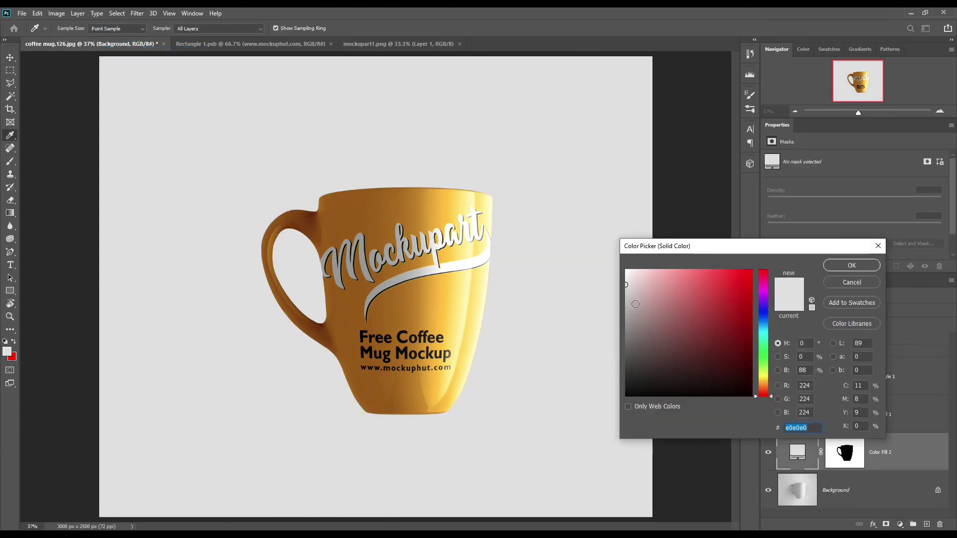
{"action": "key", "text": "BackSpace"}
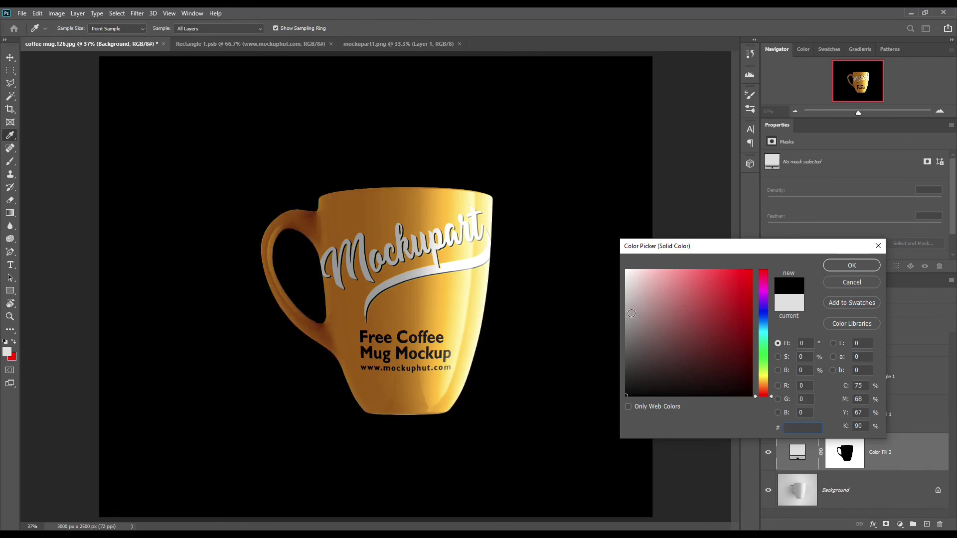
{"action": "left_click_drag", "start_coordinate": [635, 320], "coordinate": [619, 332]}
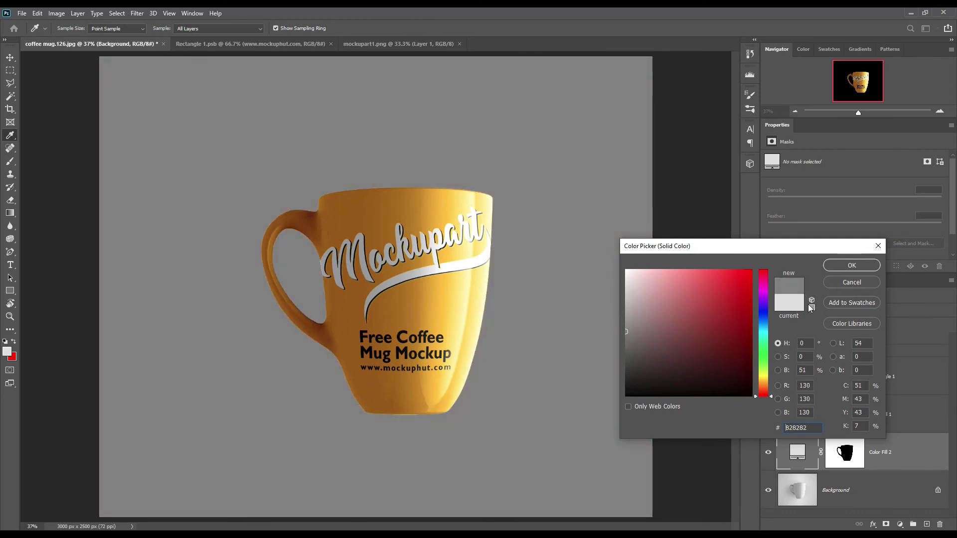
{"action": "left_click", "coordinate": [865, 268]}
{"action": "left_click", "coordinate": [810, 311]}
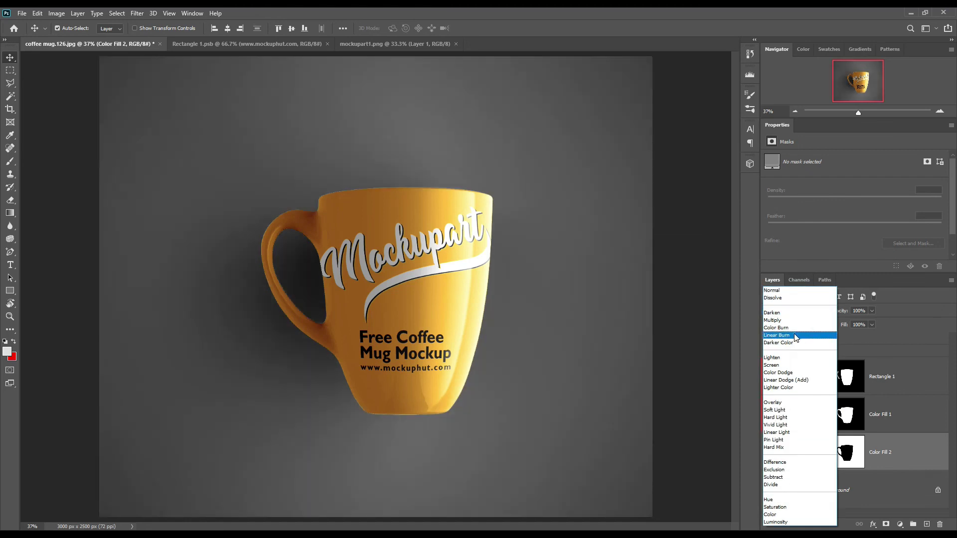
{"action": "left_click", "coordinate": [794, 335]}
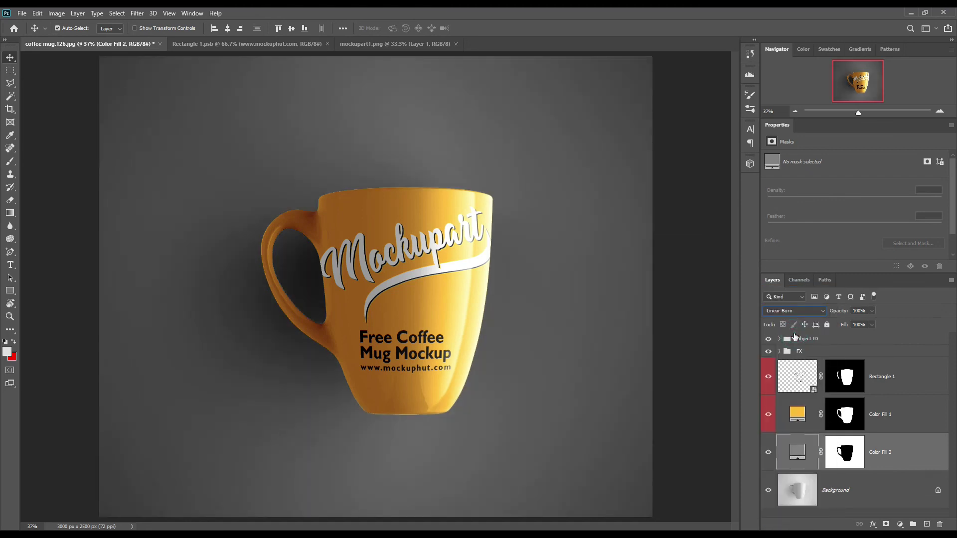
- Label the Color Fill 2 layer red
{"action": "left_click", "coordinate": [875, 496]}
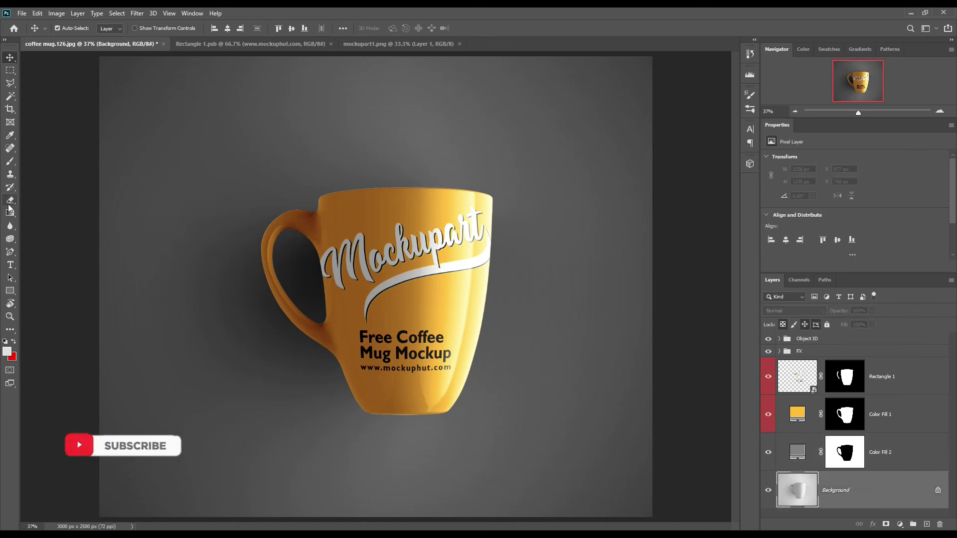
{"action": "left_click", "coordinate": [10, 56]}
{"action": "right_click", "coordinate": [892, 464]}
{"action": "left_click", "coordinate": [882, 380]}
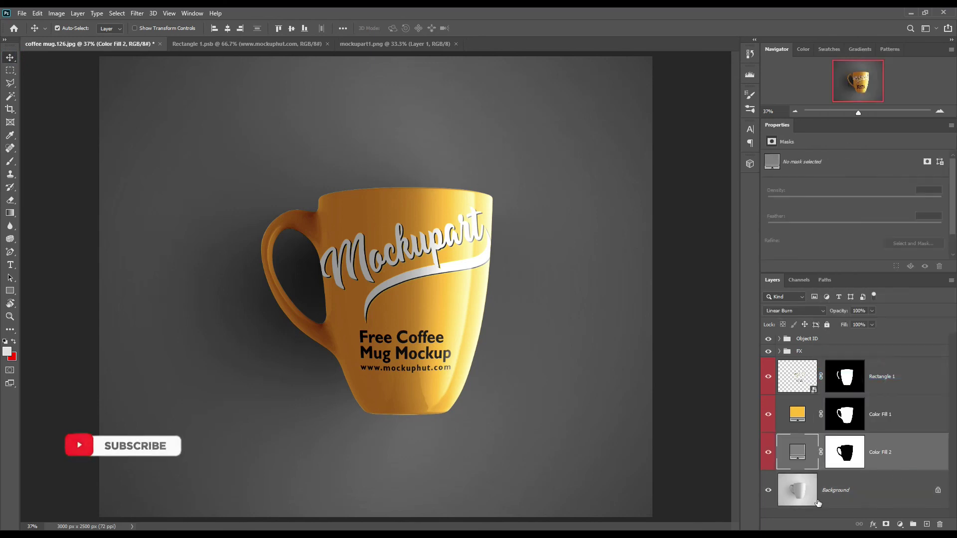
- Toggle the visibility of Color Fill 2, Color Fill 1, Rectangle 1 and the FX group in turn to check each one's effect
{"action": "left_click", "coordinate": [768, 452]}
{"action": "left_click", "coordinate": [769, 452]}
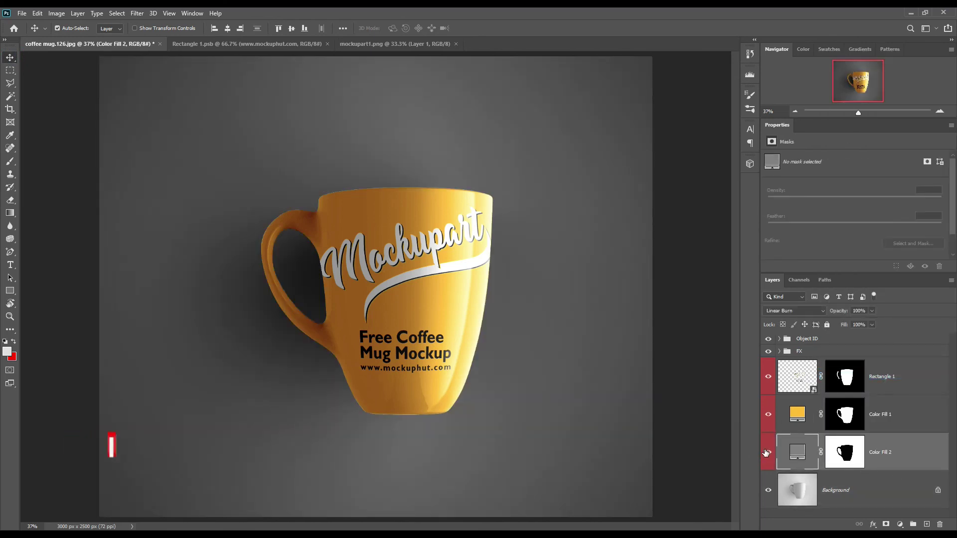
{"action": "left_click", "coordinate": [768, 414]}
{"action": "left_click", "coordinate": [769, 415]}
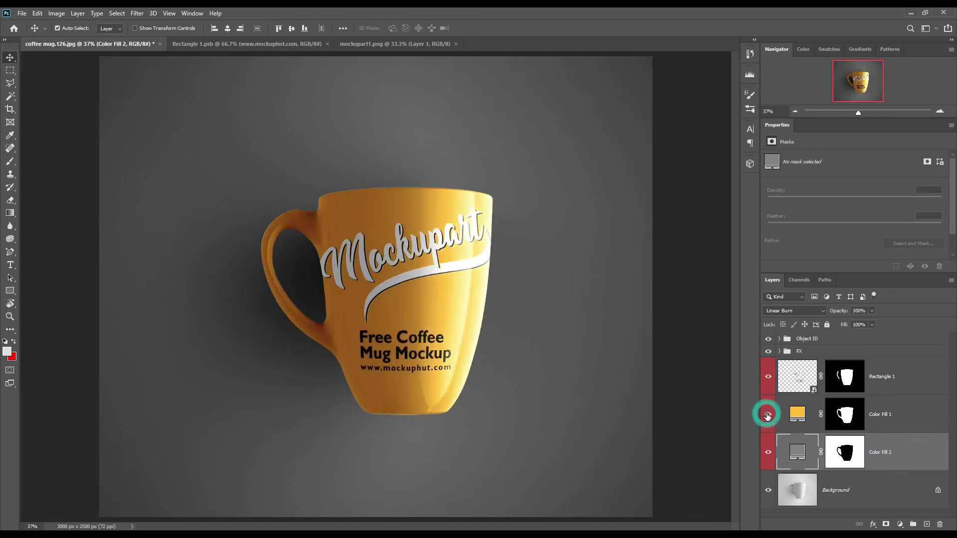
{"action": "left_click", "coordinate": [768, 377]}
{"action": "left_click", "coordinate": [768, 376]}
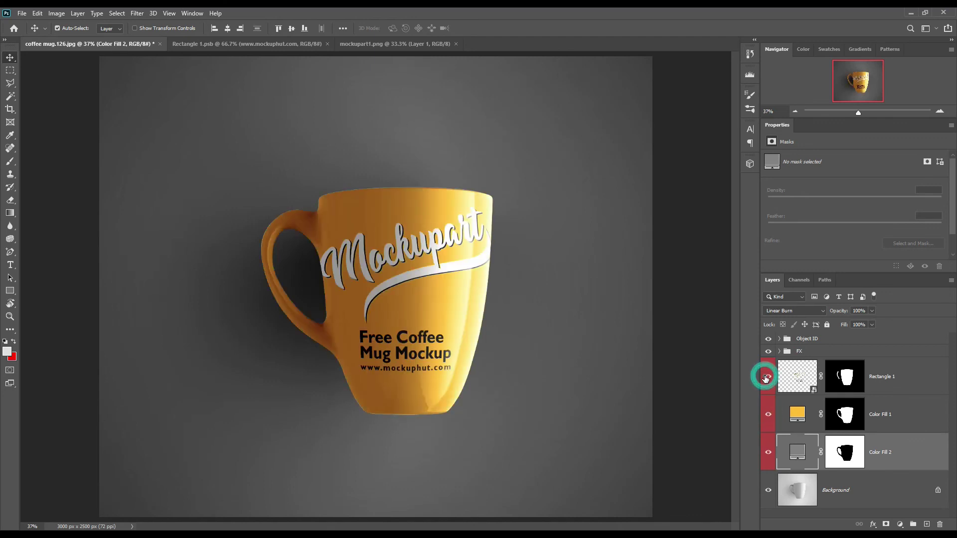
{"action": "left_click", "coordinate": [768, 352]}
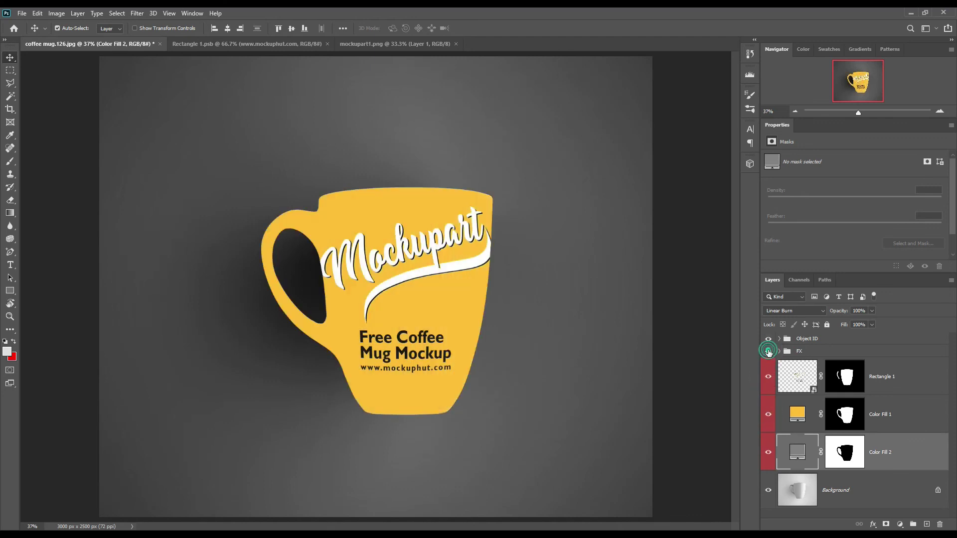
{"action": "left_click", "coordinate": [768, 352]}
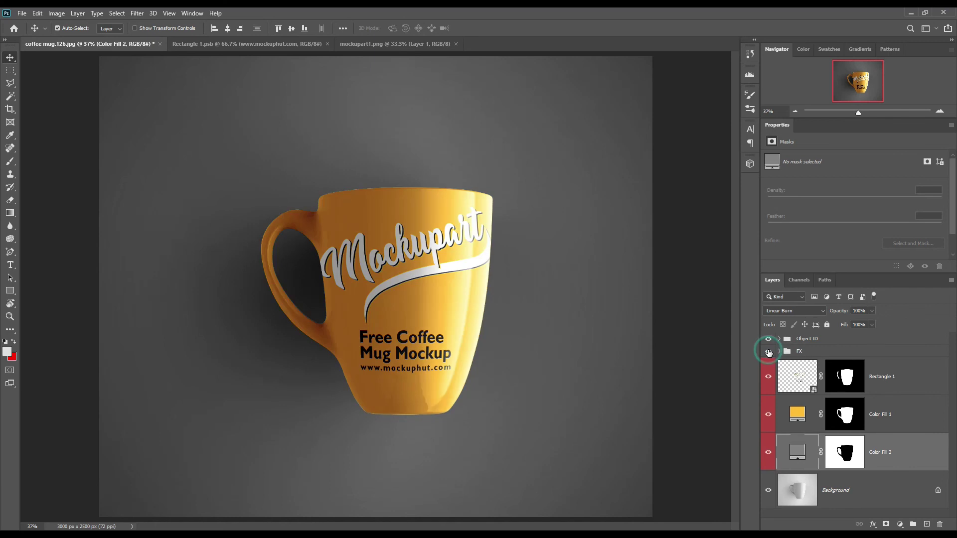
{"action": "left_click", "coordinate": [862, 492]}
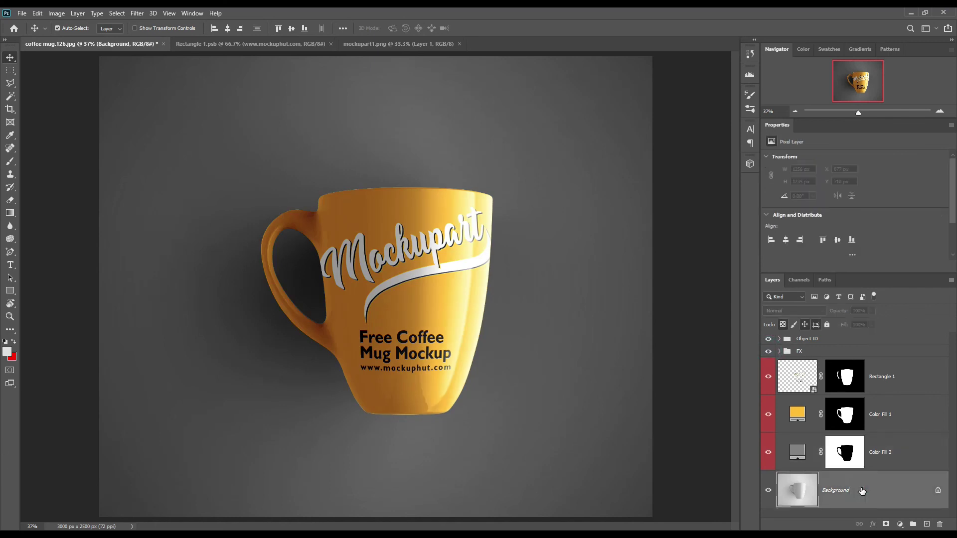